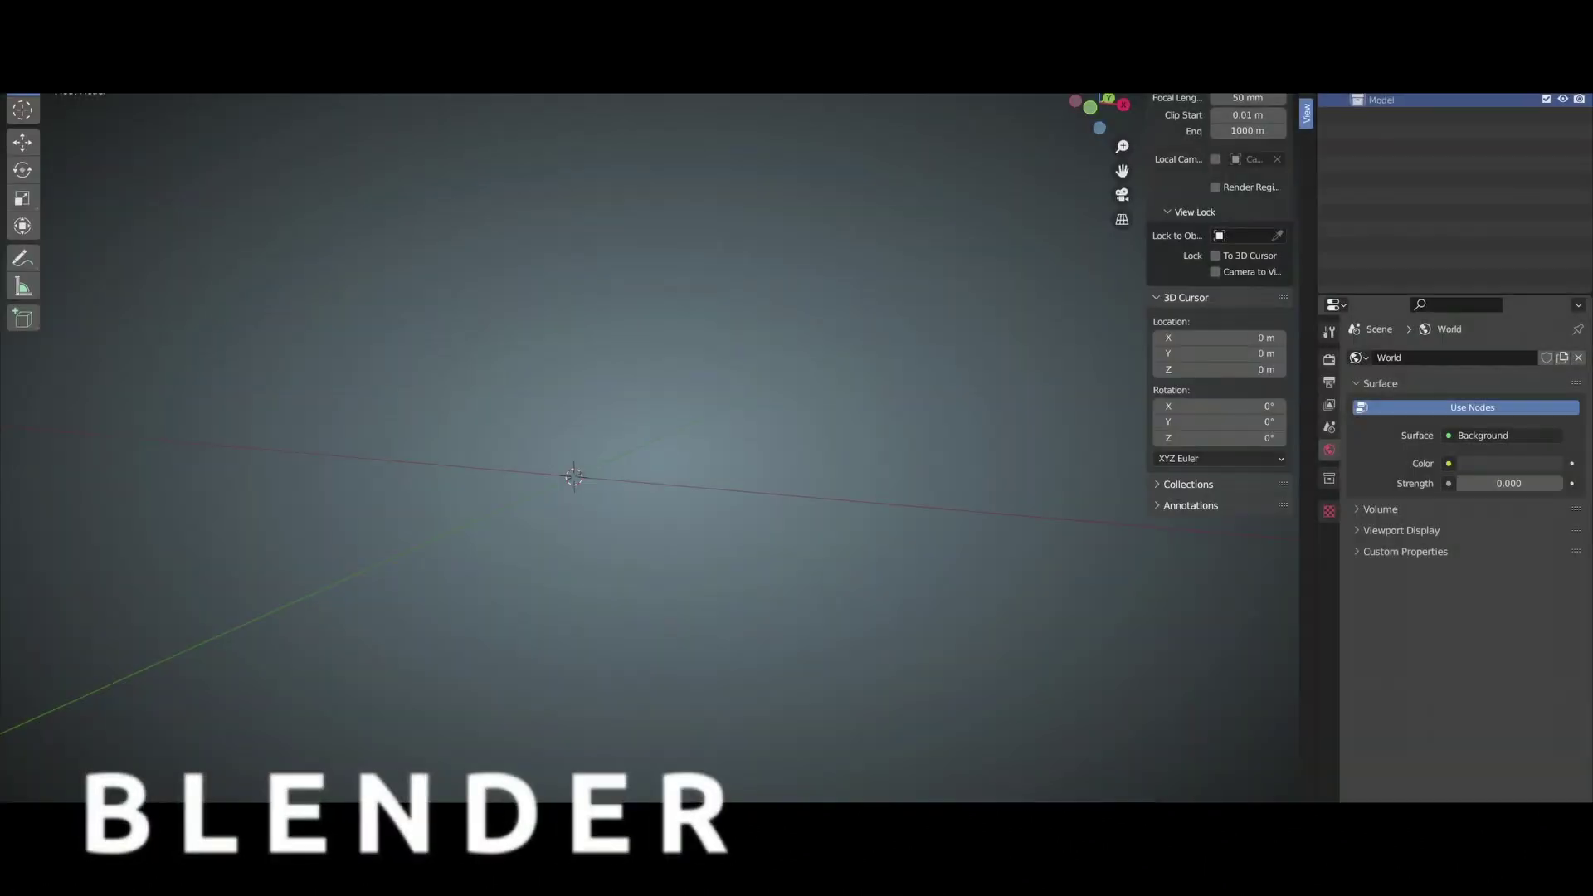
# - Add a plane mesh at the world origin
pyautogui.click(214, 31)
pyautogui.moveTo(232, 50)
pyautogui.click(360, 50)
# - Rotate the plane's geometry 90° around the global X axis in Edit Mode, then return to Object Mode
pyautogui.press('Tab')
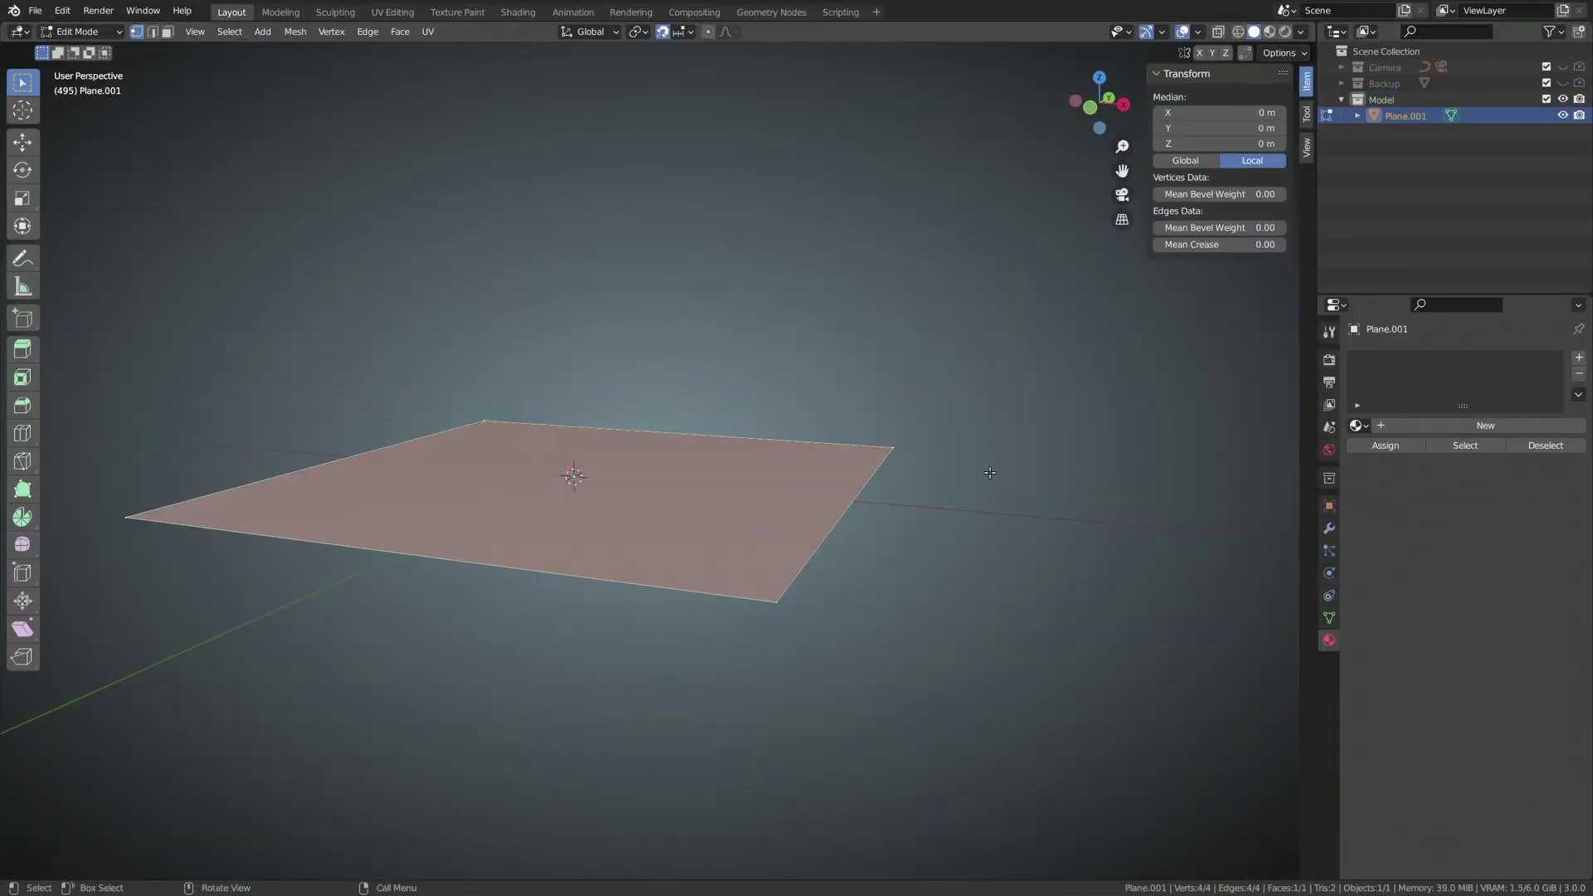
pyautogui.write('x')
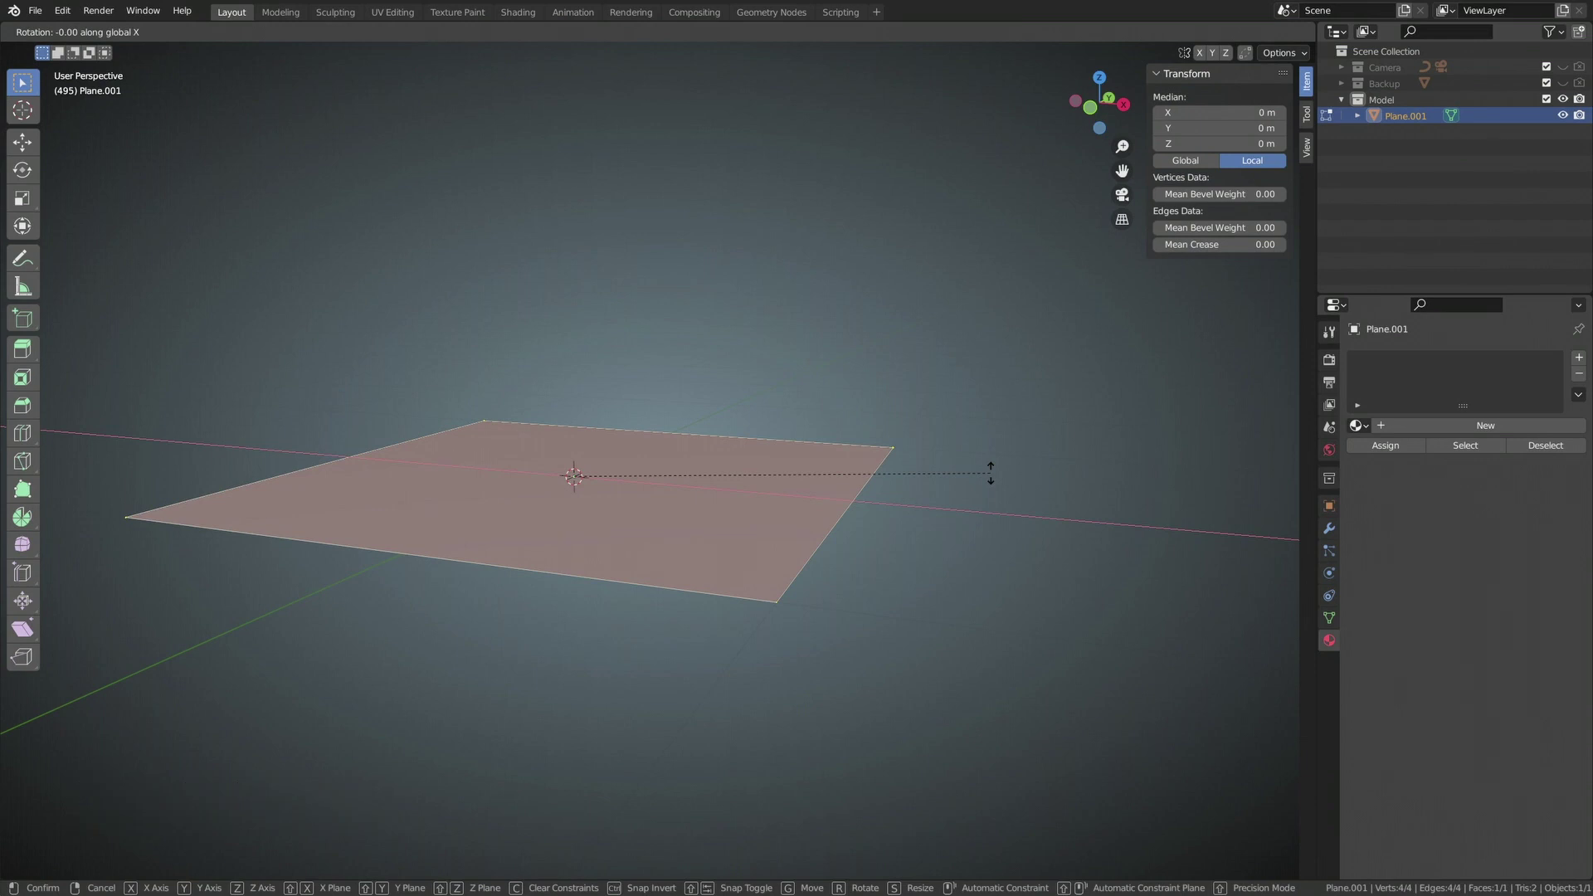
pyautogui.write('90')
pyautogui.press('Return')
pyautogui.press('Tab')
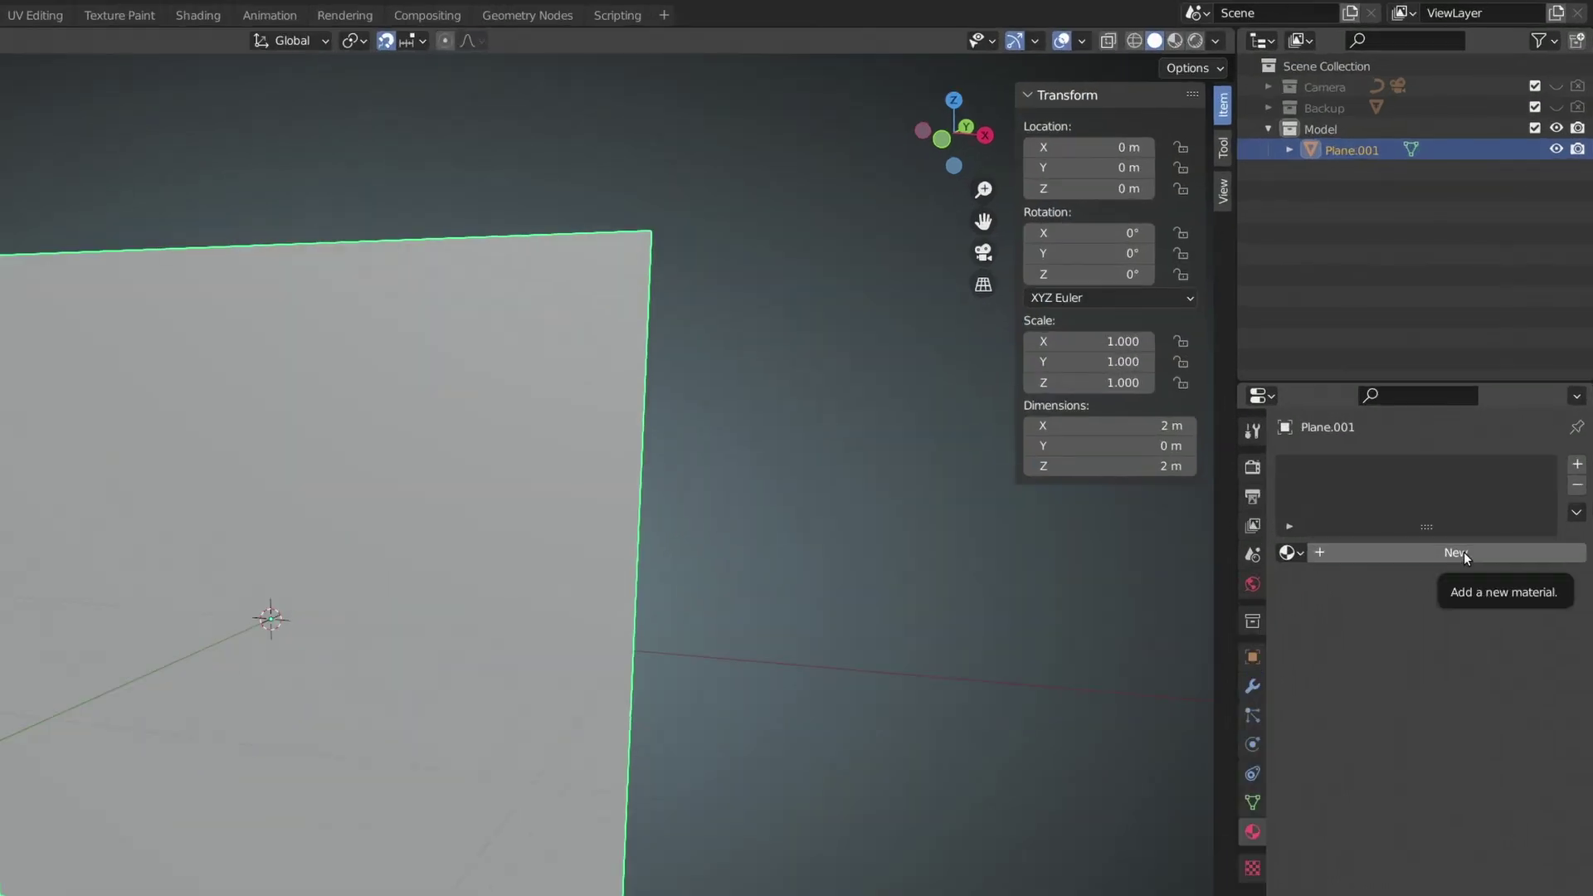
# - Create a new material on the plane and name it "Dying Sun"
pyautogui.click(1492, 424)
pyautogui.doubleClick(1469, 424)
pyautogui.write('Dying Sun')
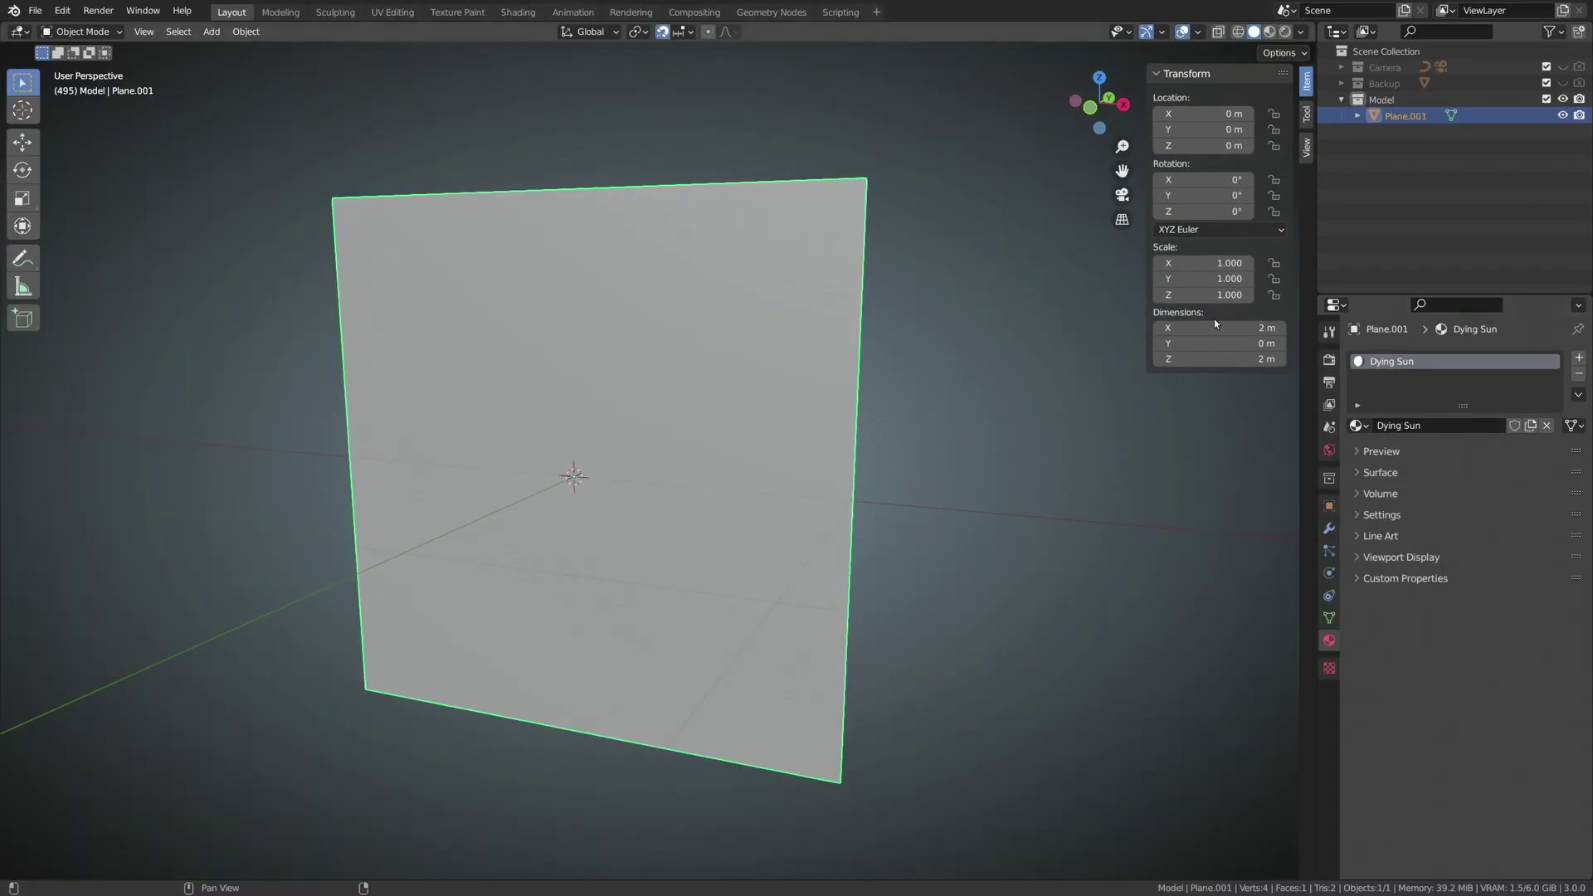
# - In the Shading workspace, delete the Principled BSDF node and move the Material Output node farther right
pyautogui.click(518, 11)
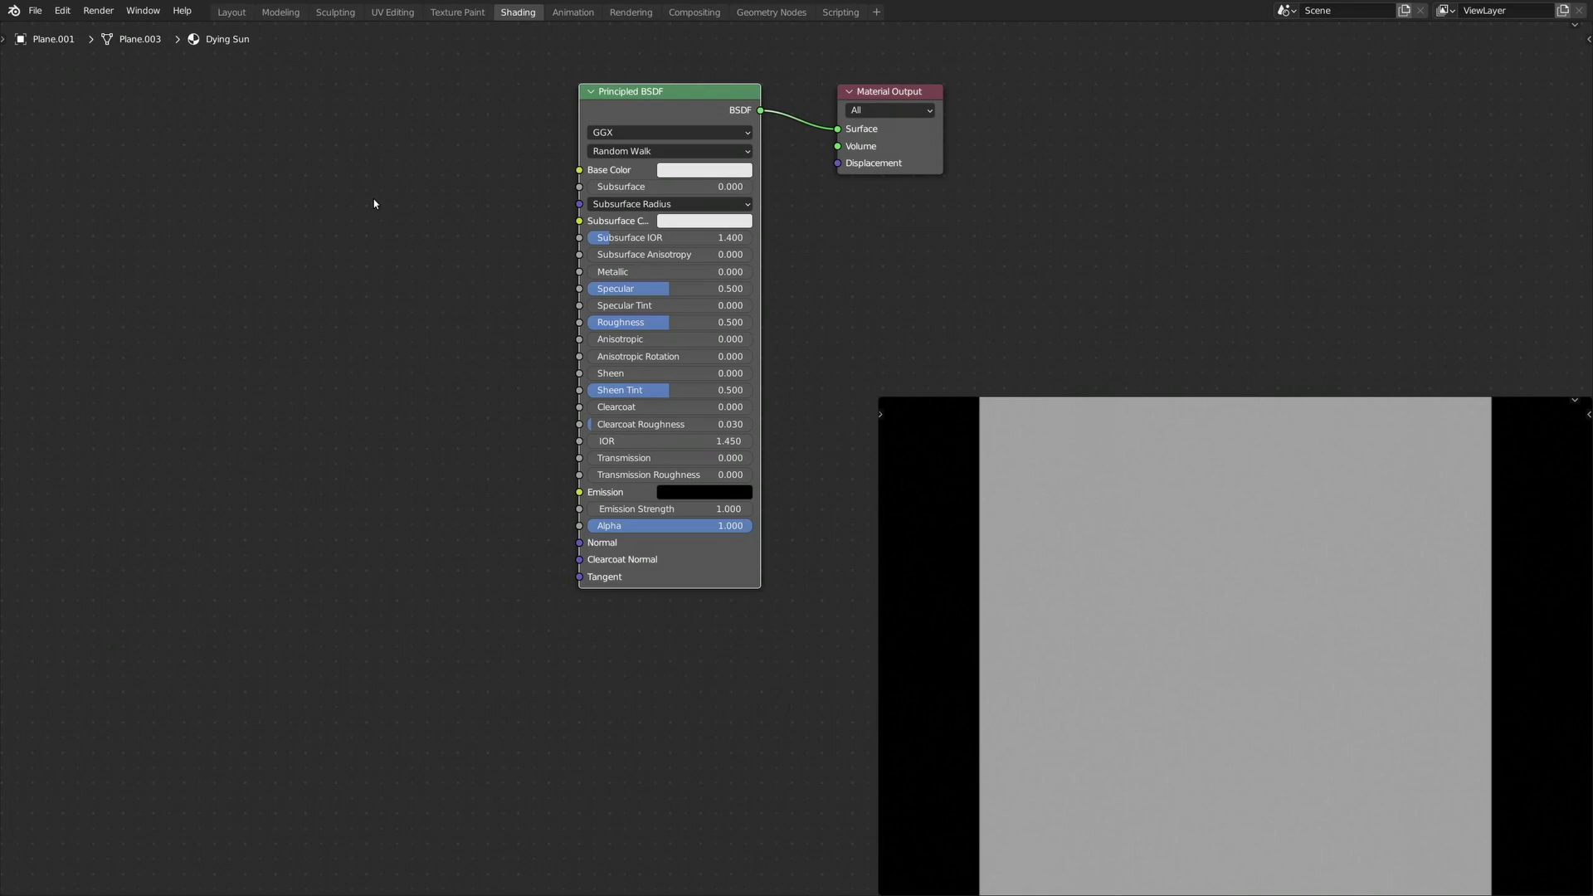
pyautogui.press('x')
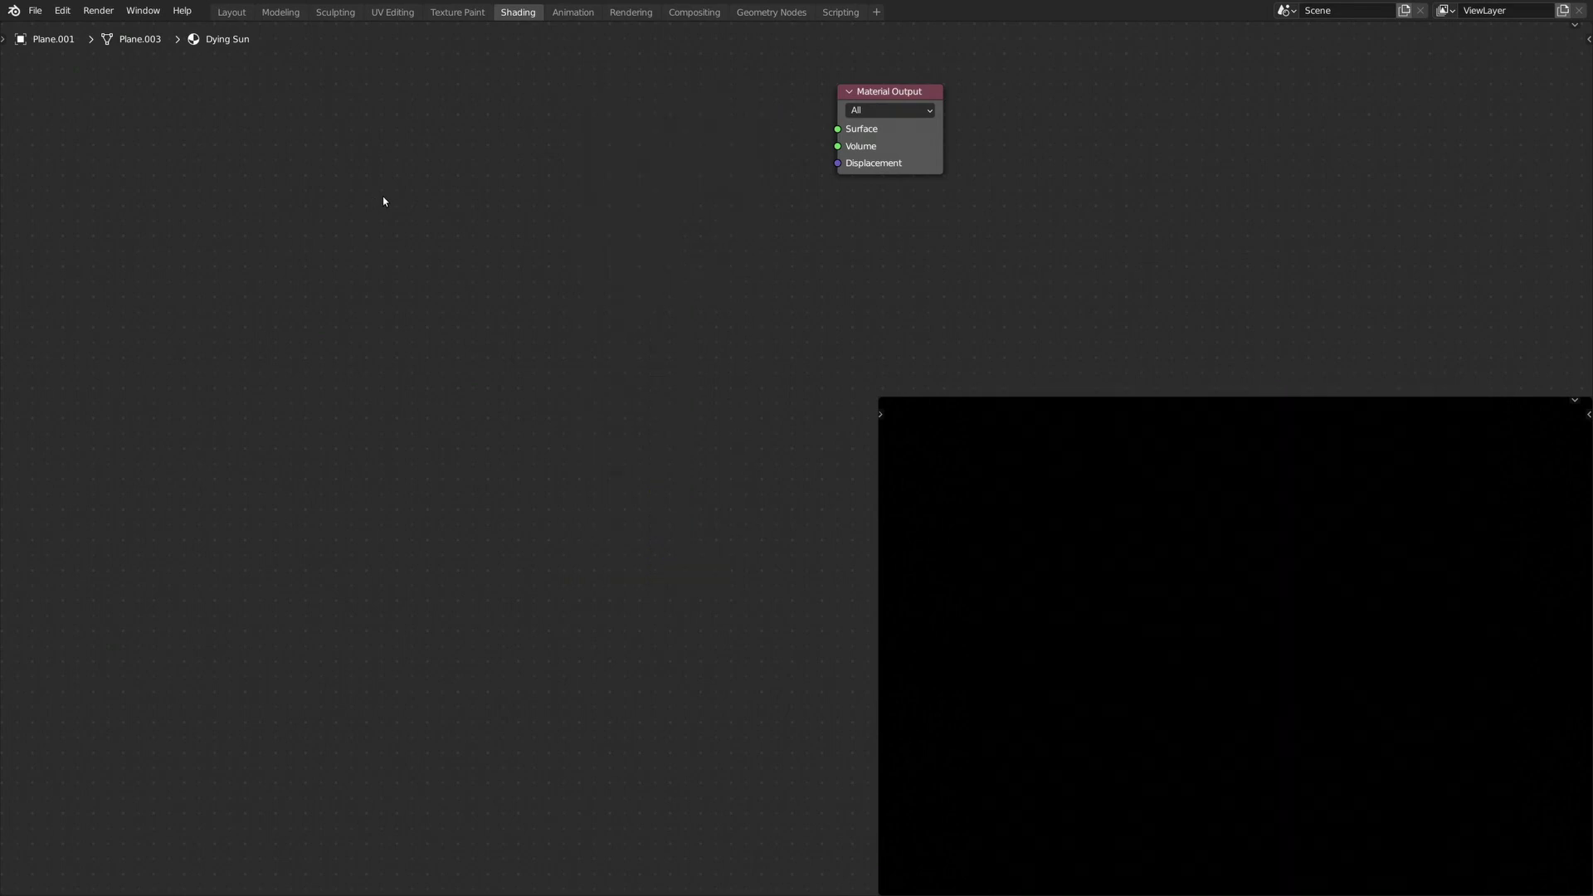
pyautogui.moveTo(901, 93); pyautogui.dragTo(1433, 108)
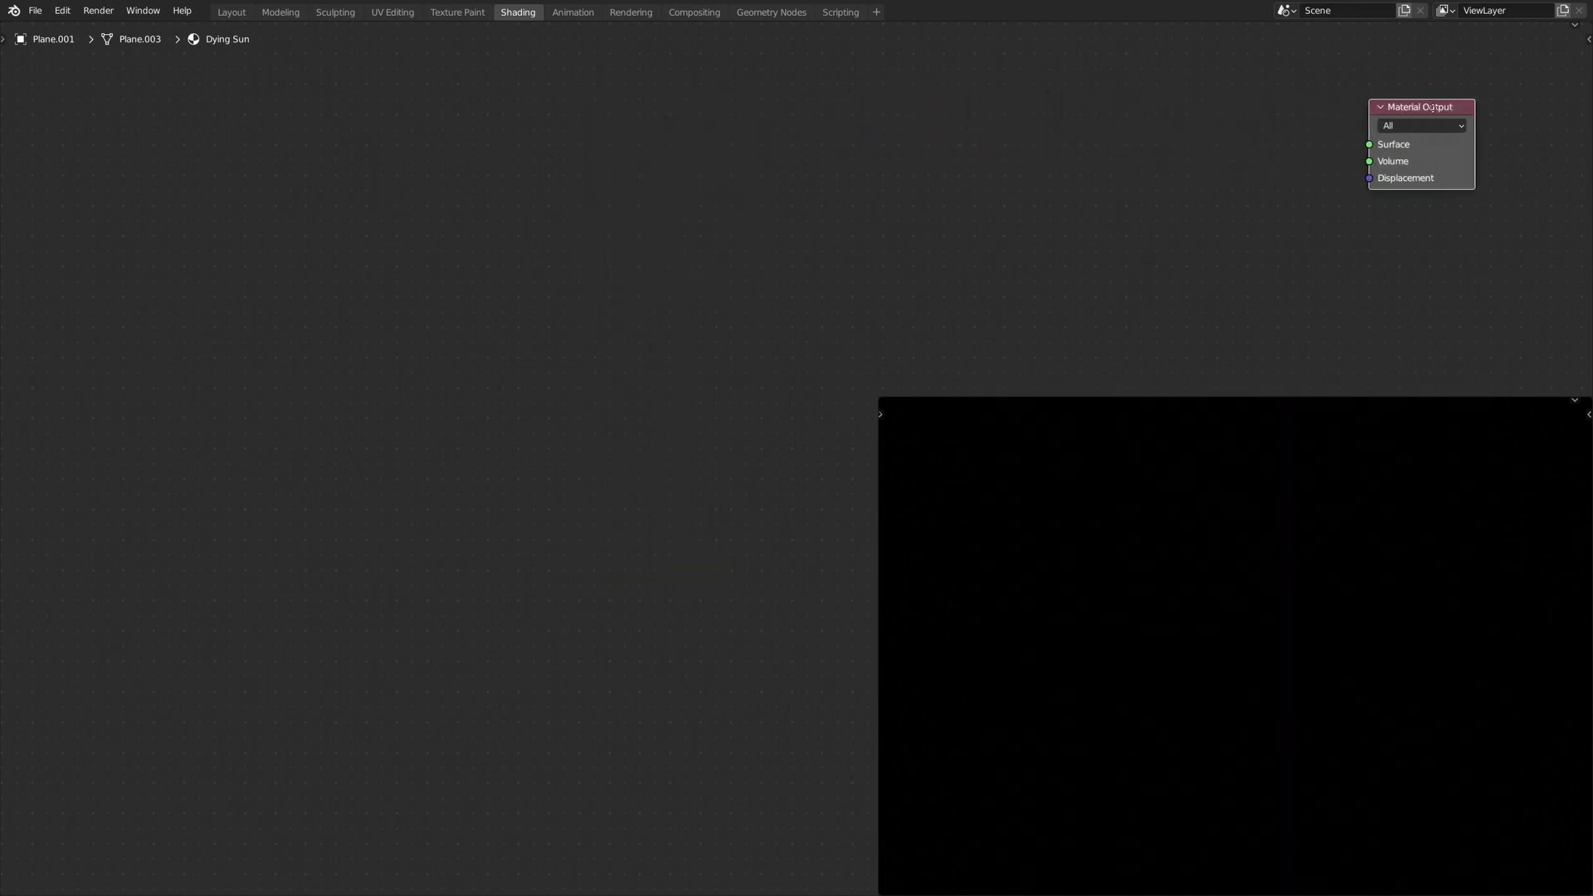
# - Add an Emission shader and connect it to the Material Output's Surface input
pyautogui.hotkey('shift', 'a')
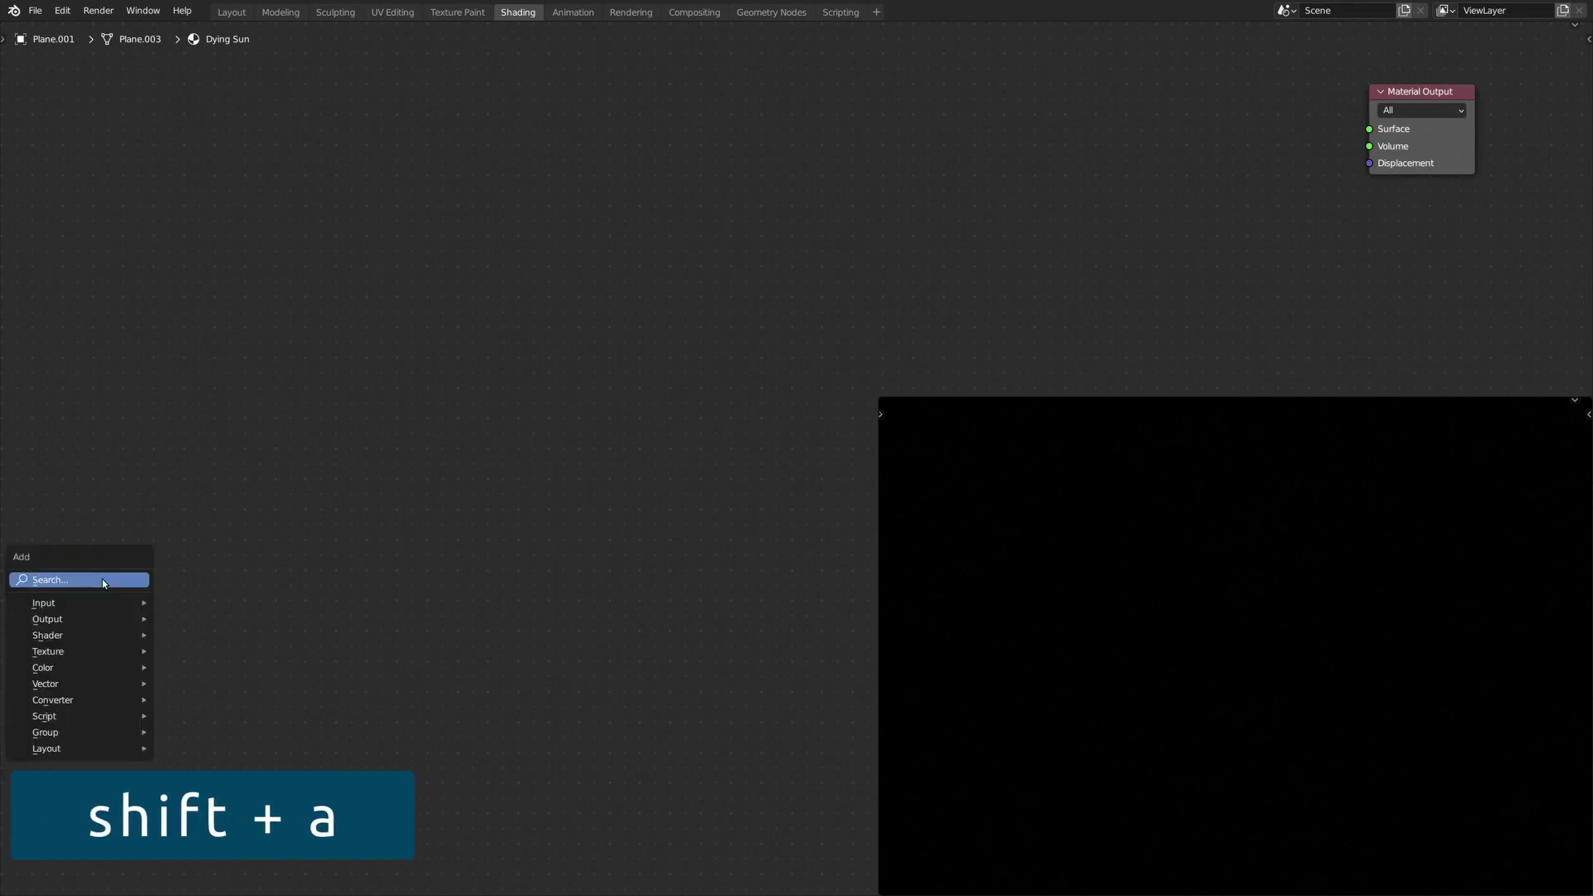
pyautogui.click(103, 581)
pyautogui.write('emission')
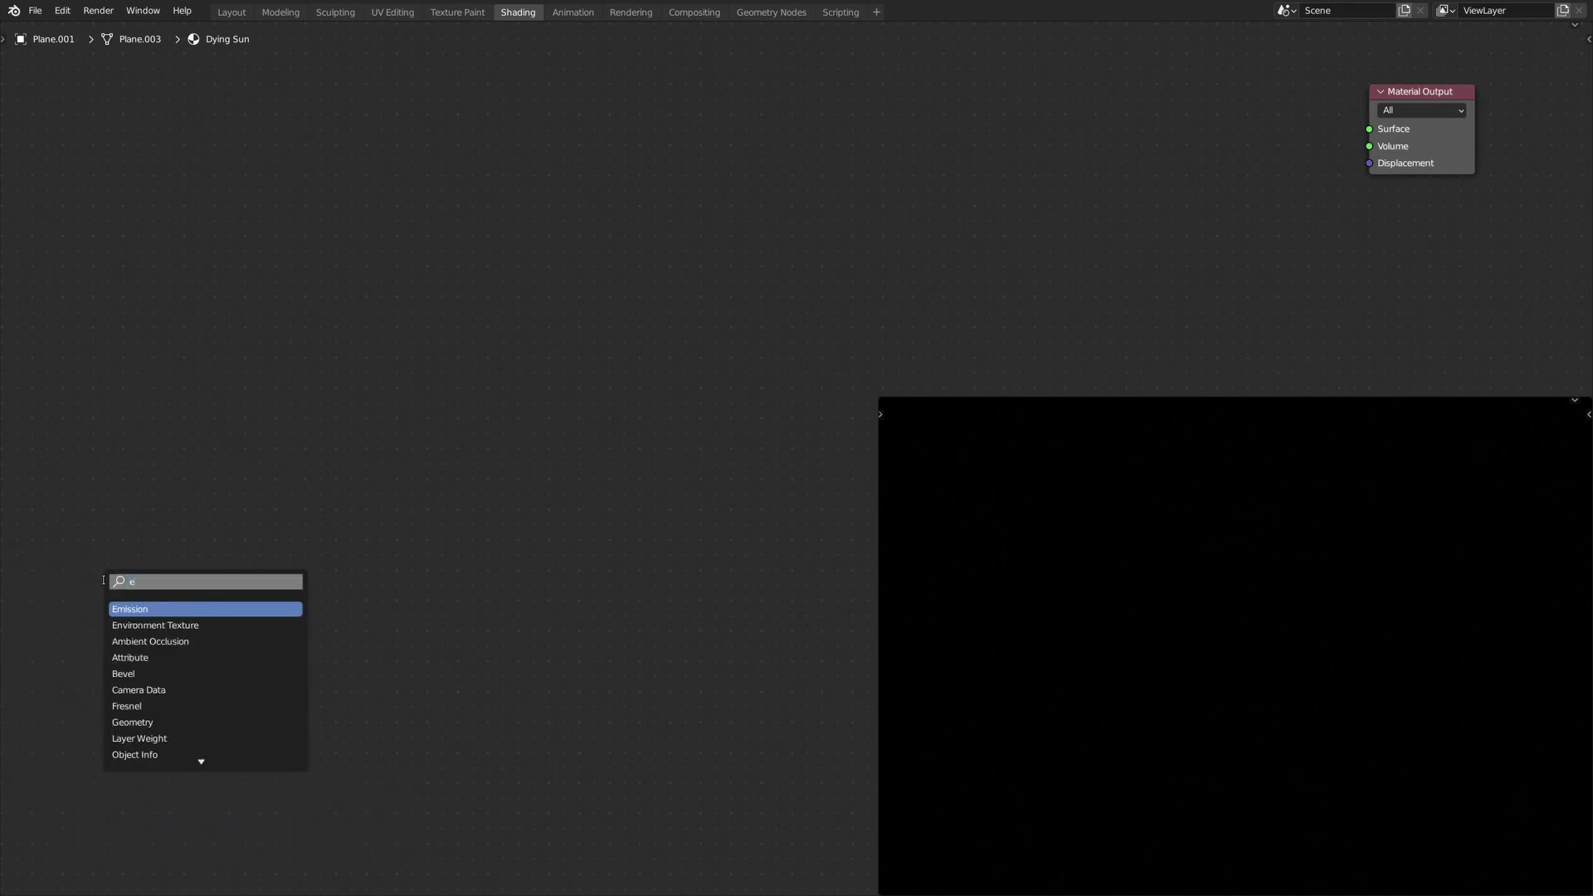
pyautogui.press('Return')
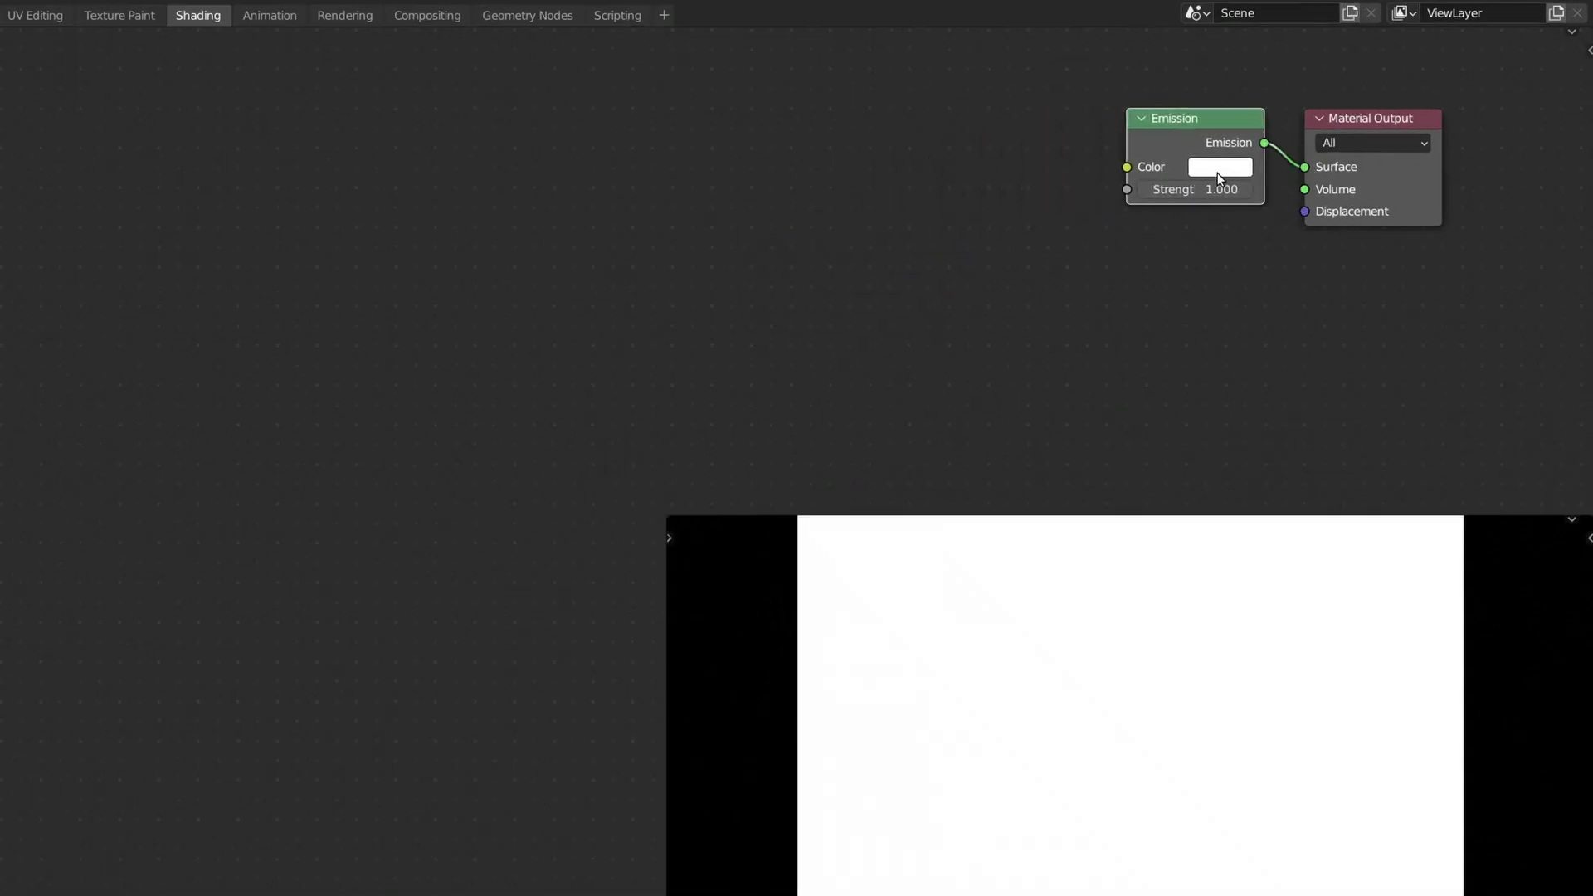
# - Set the Emission node's color to a saturated red
pyautogui.click(1217, 172)
pyautogui.moveTo(1243, 193); pyautogui.dragTo(1332, 304)
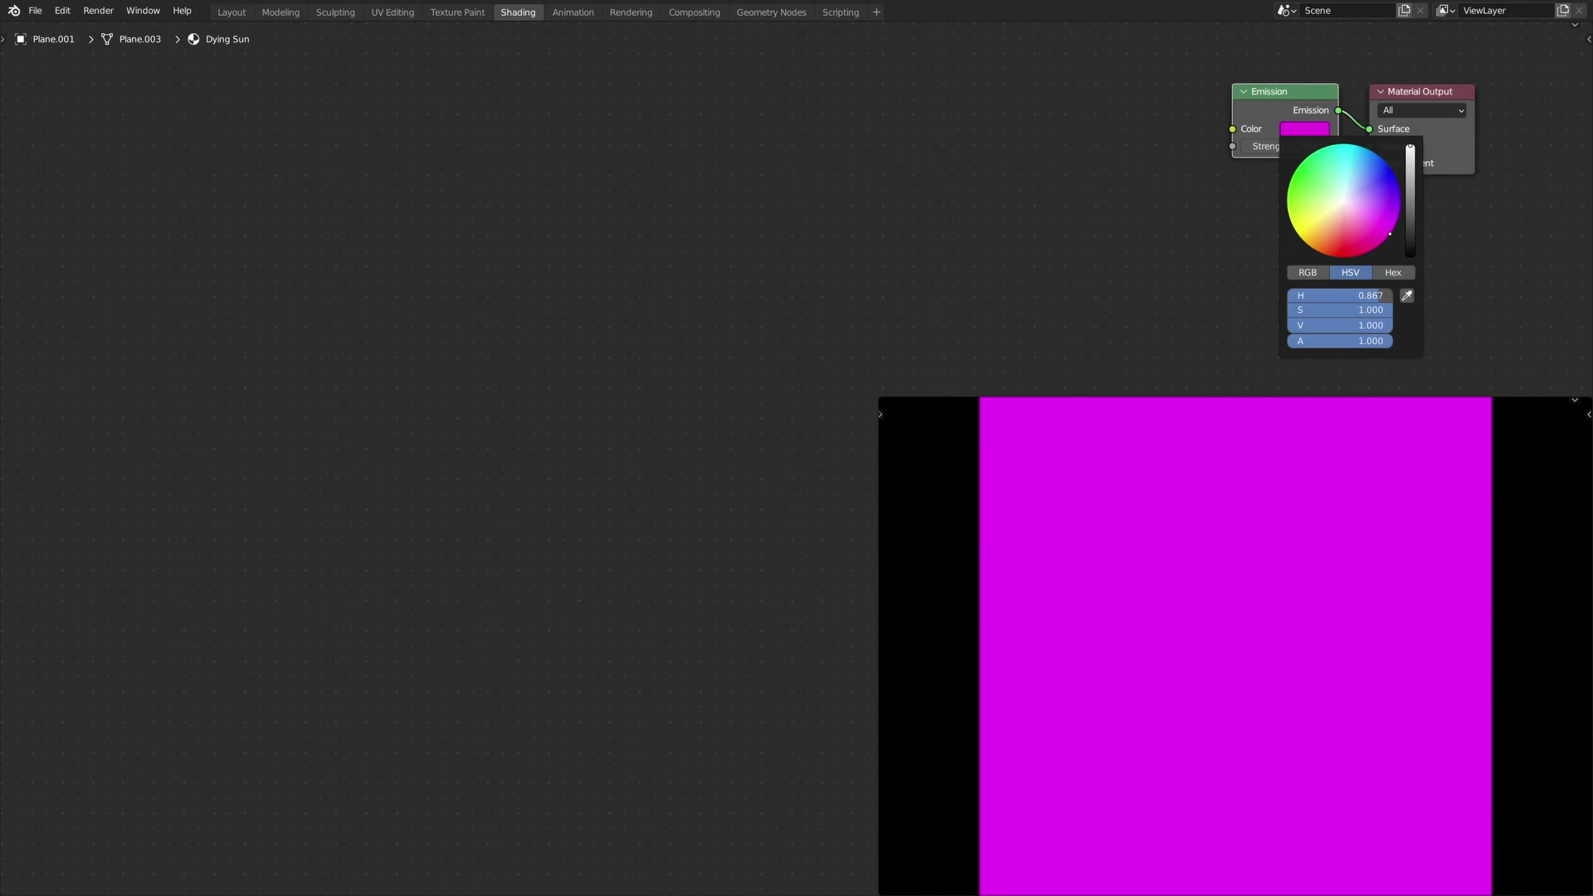
pyautogui.moveTo(1390, 234); pyautogui.dragTo(1342, 295)
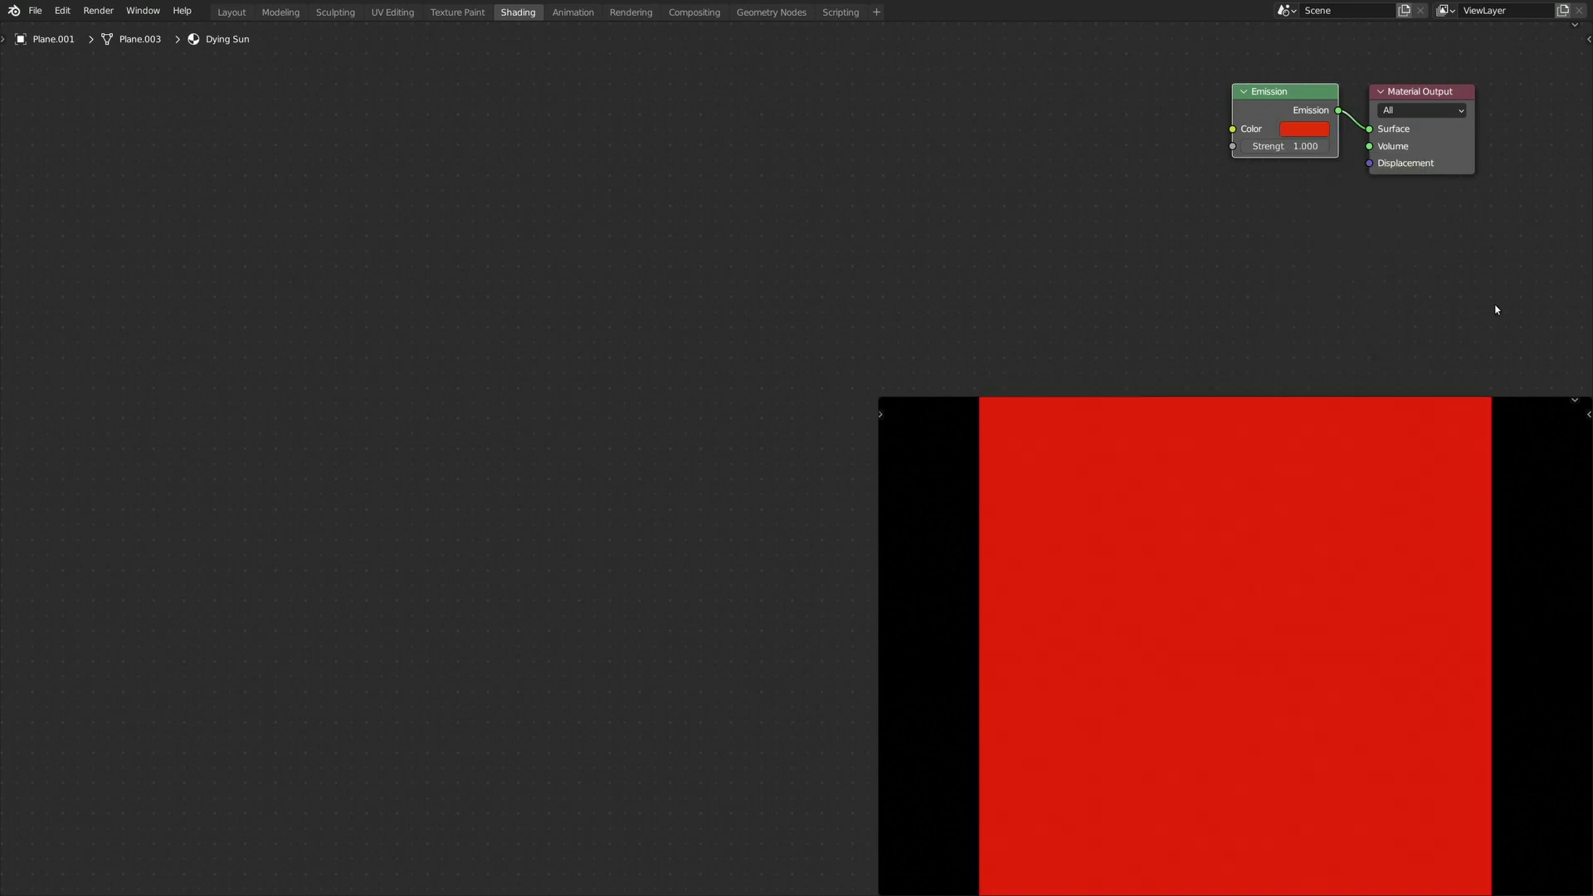
# - Add Texture Coordinate, Vector Math, Map Range and Math nodes, laid out from left to right before the Emission node
pyautogui.hotkey('shift', 'a')
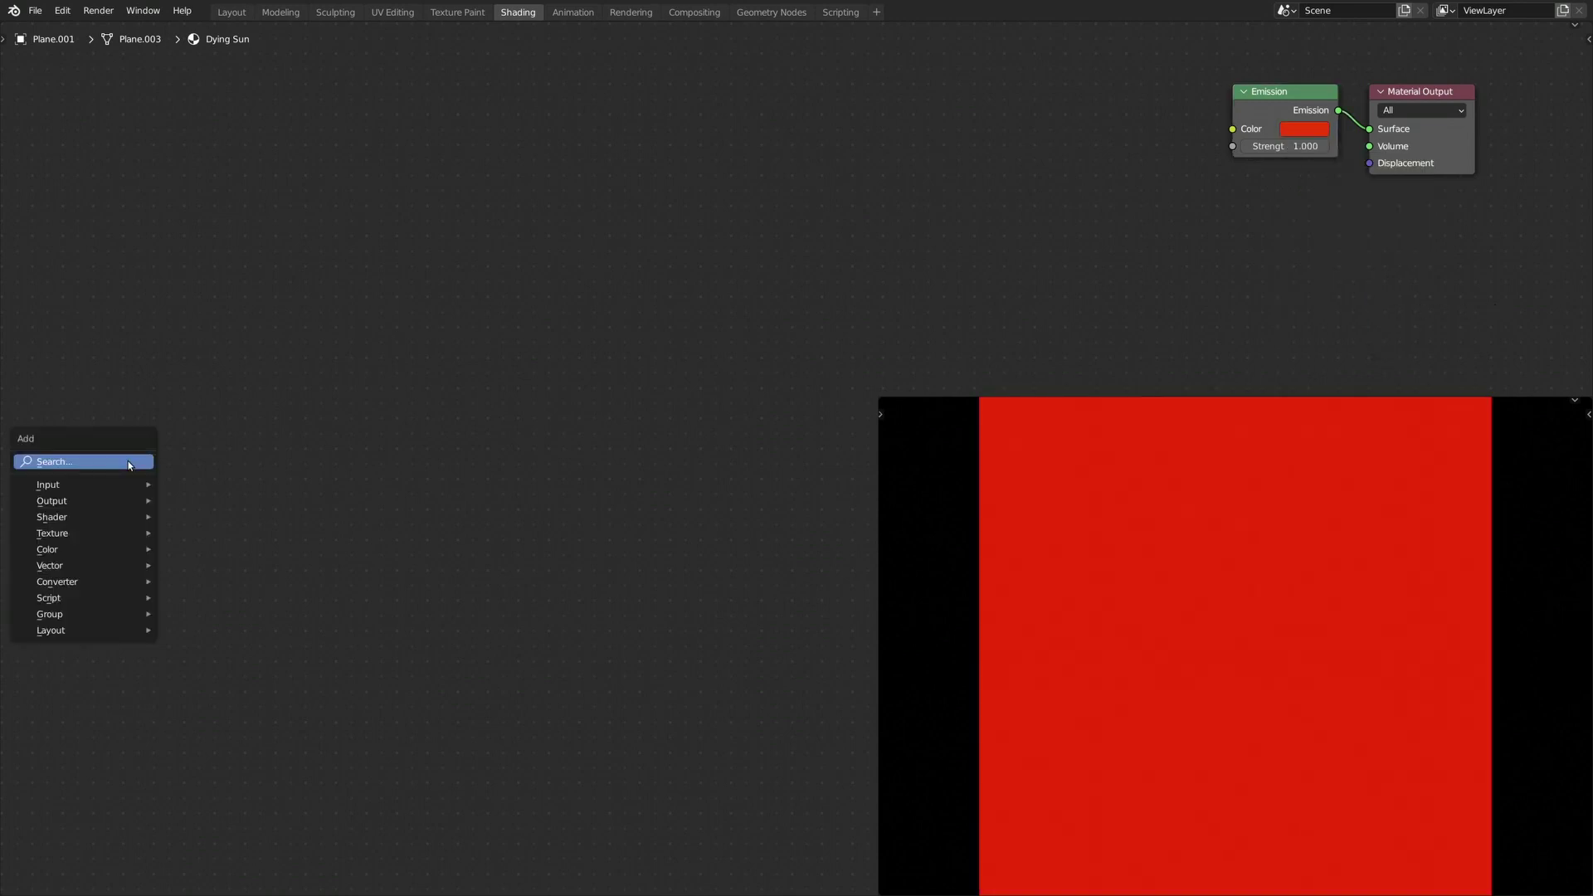
pyautogui.click(128, 465)
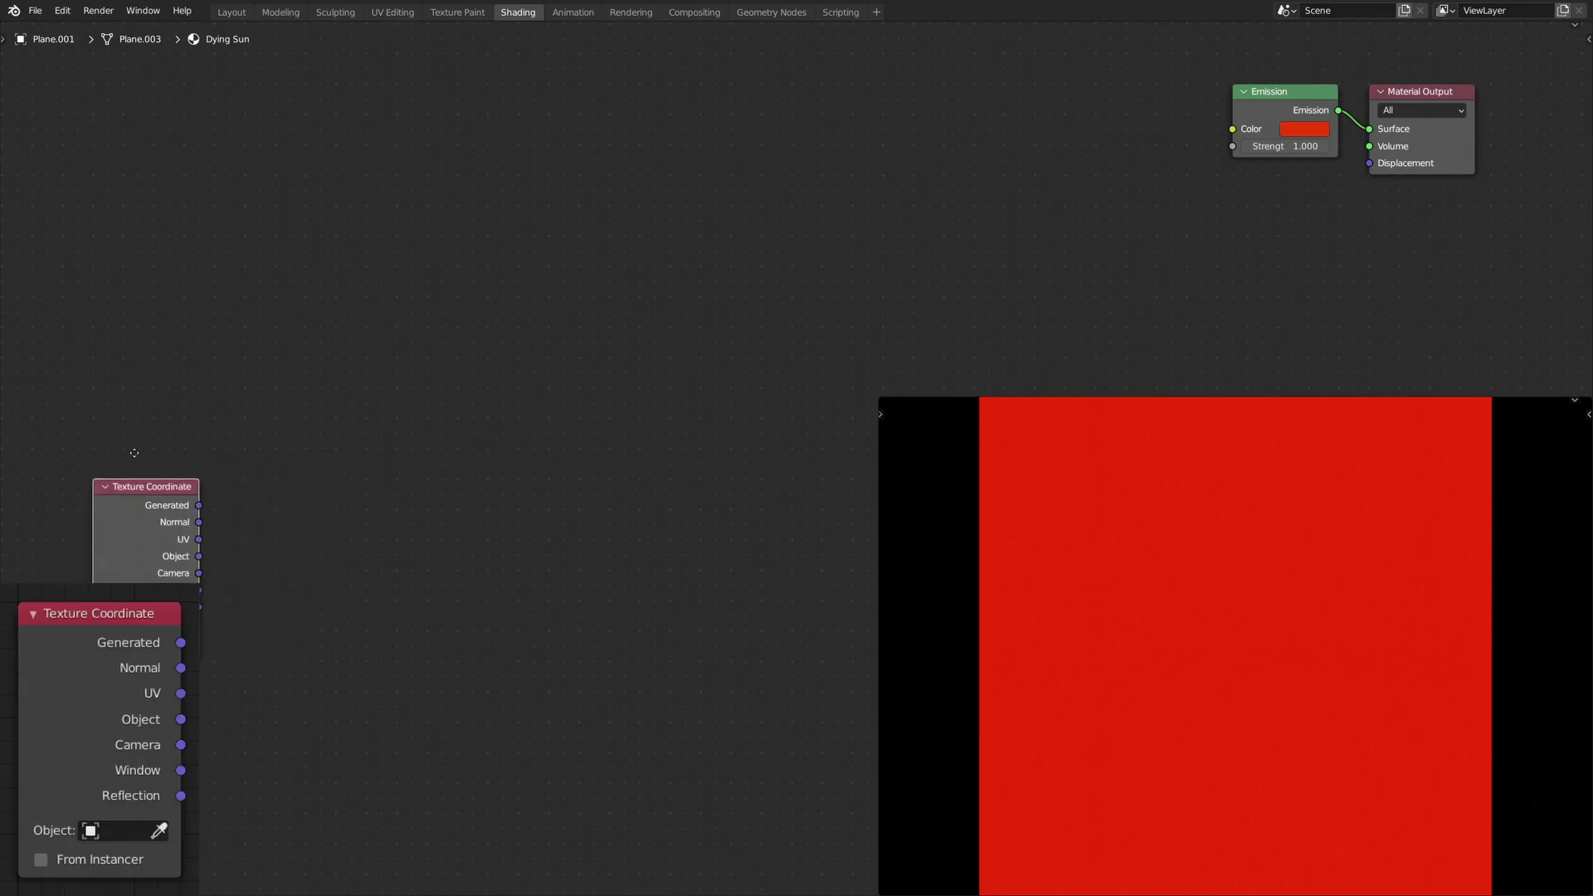
pyautogui.moveTo(134, 452); pyautogui.dragTo(98, 199)
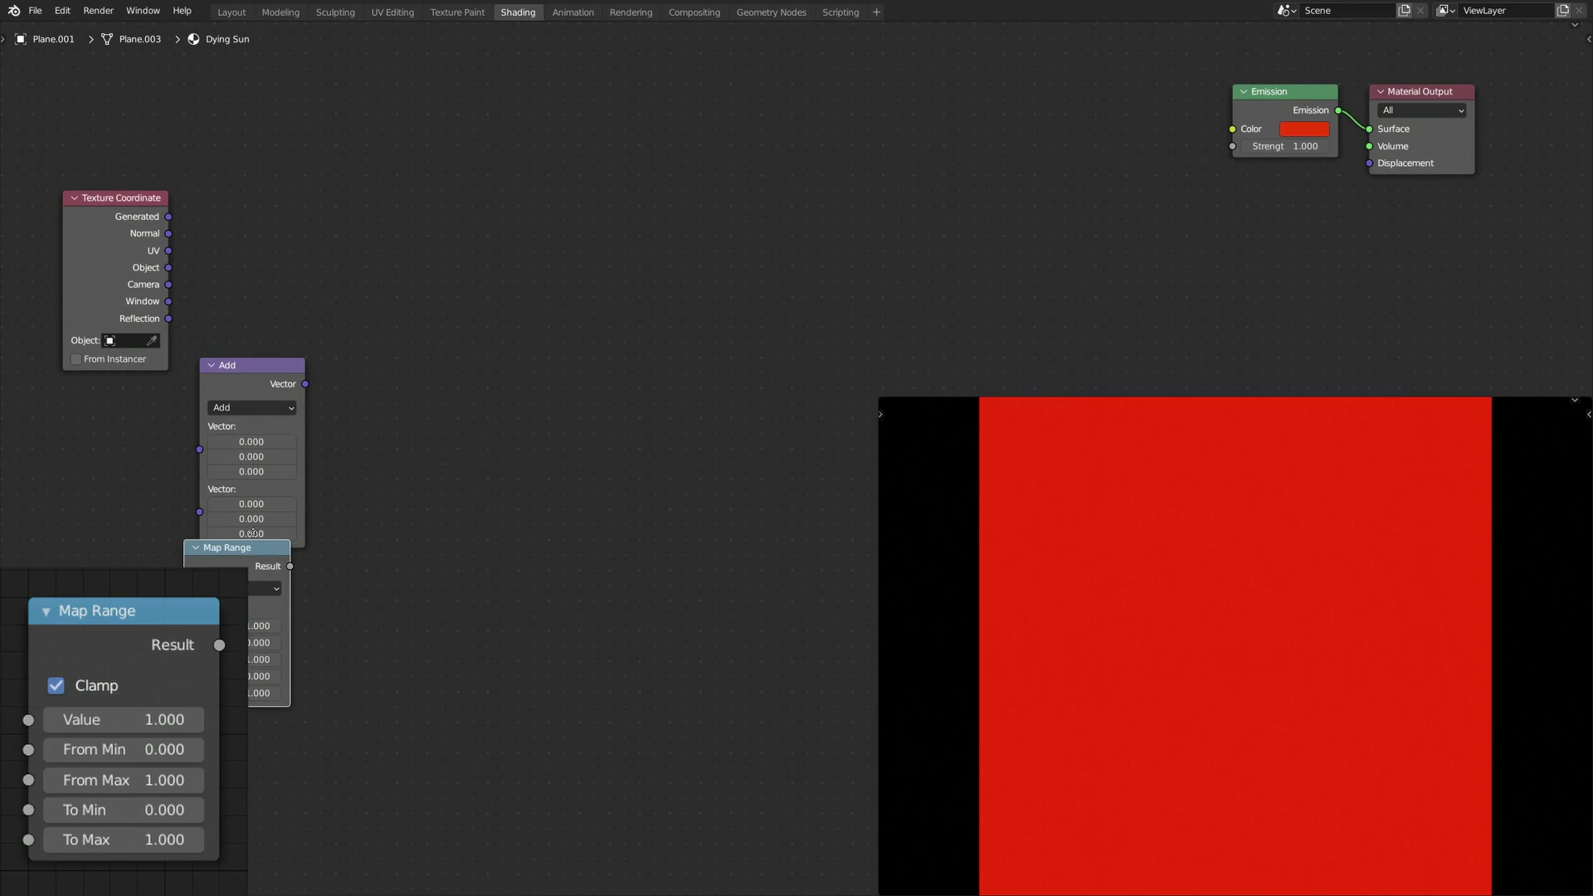
pyautogui.moveTo(252, 533); pyautogui.dragTo(405, 351)
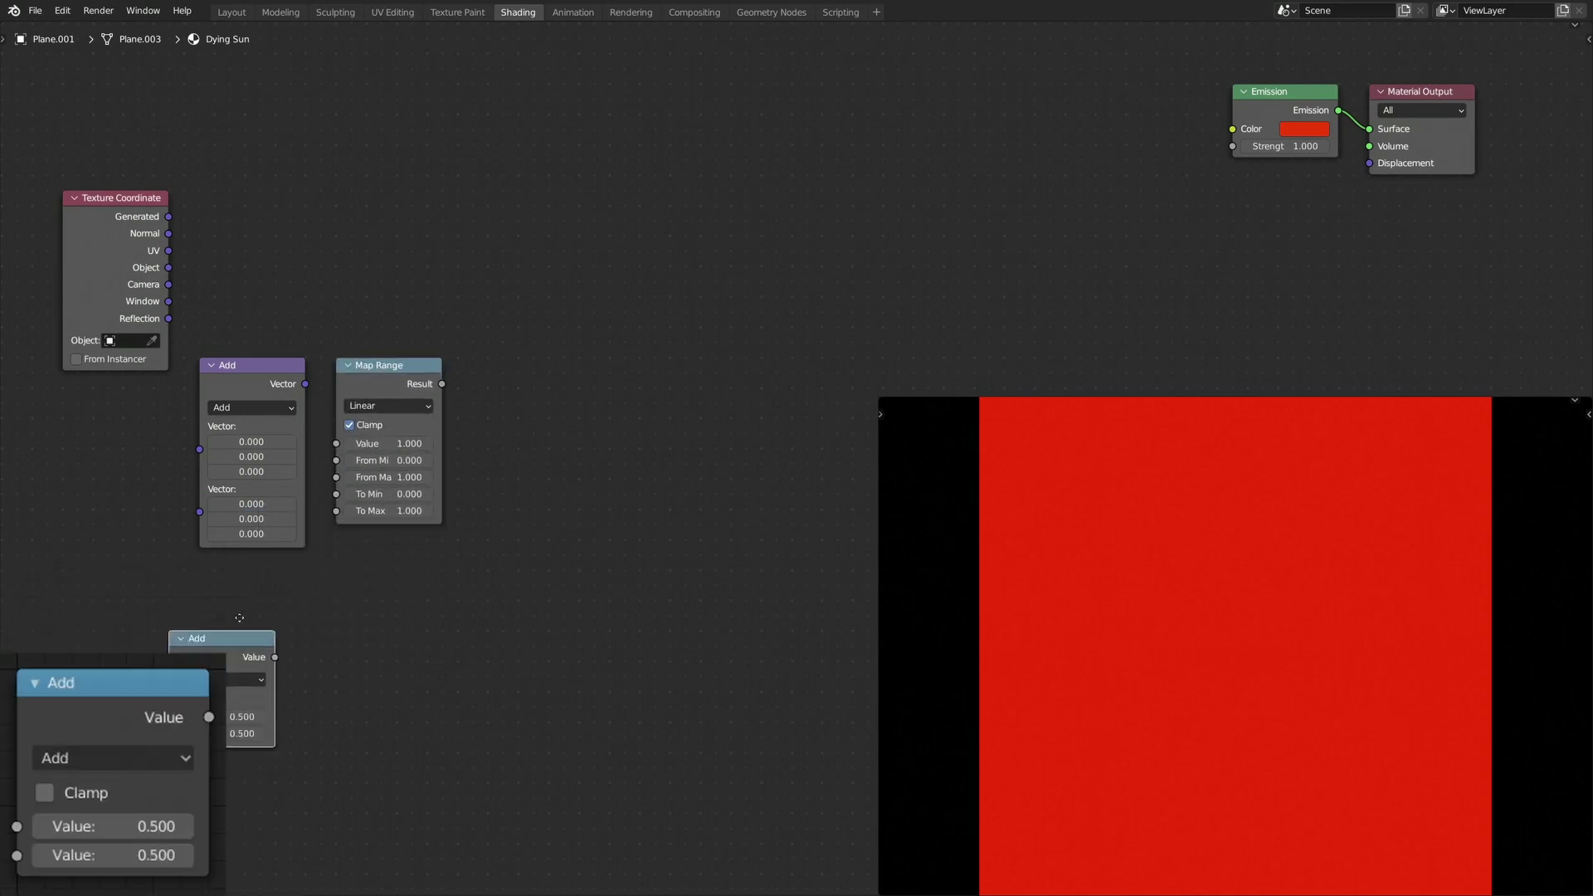
pyautogui.moveTo(239, 617); pyautogui.dragTo(937, 228)
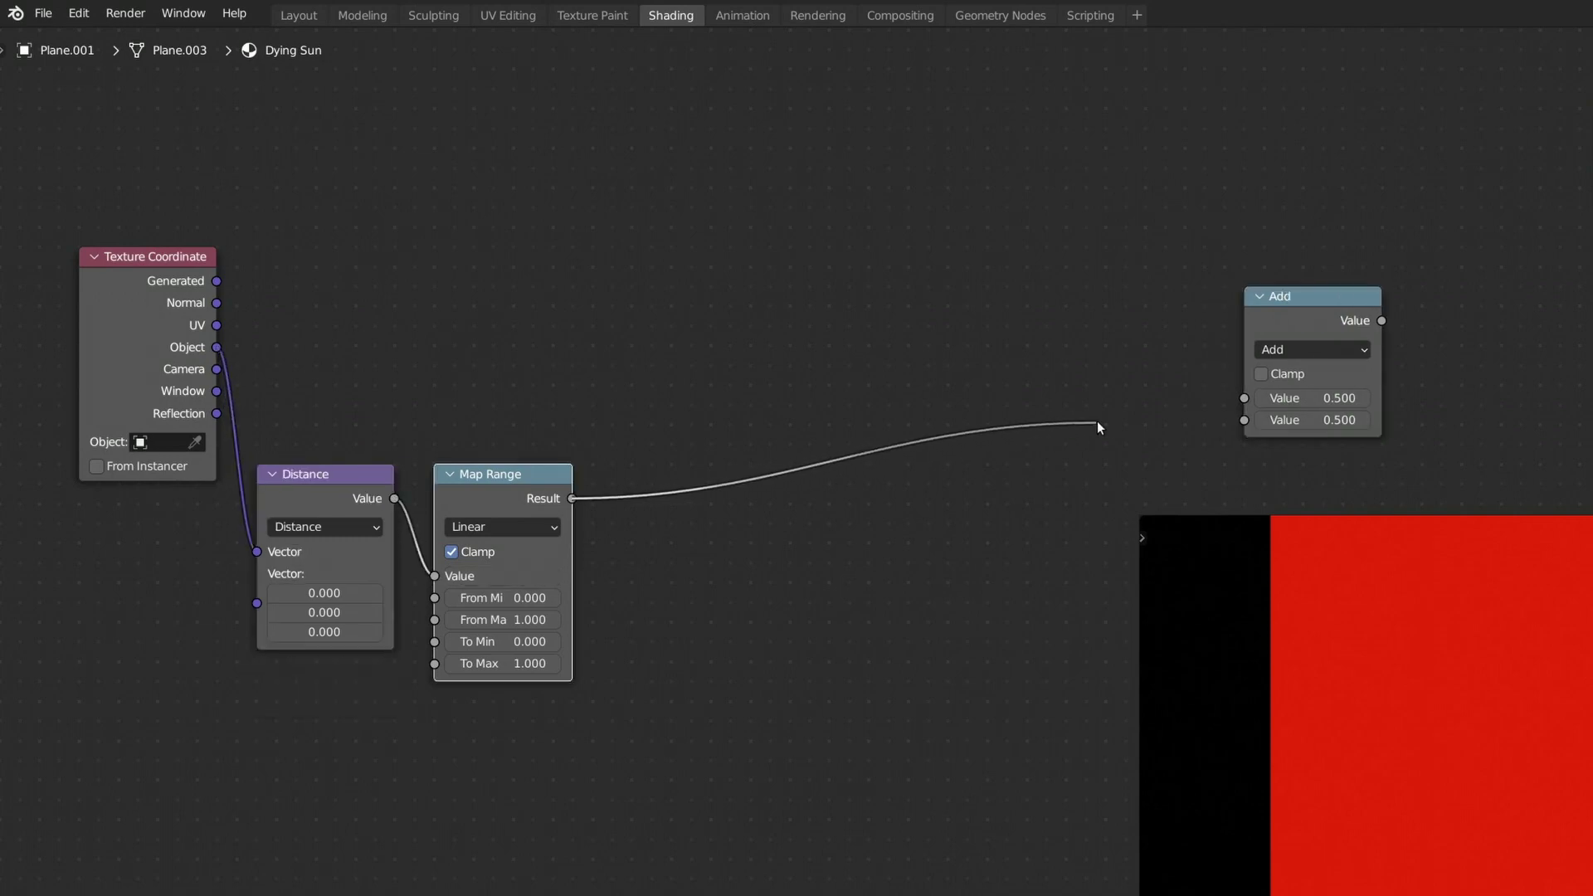
# - Link the Object coordinates through Distance and Map Range into the Math node set to Power, and feed its value into the Emission Strength
pyautogui.moveTo(1098, 427); pyautogui.dragTo(1243, 399)
pyautogui.click(1306, 350)
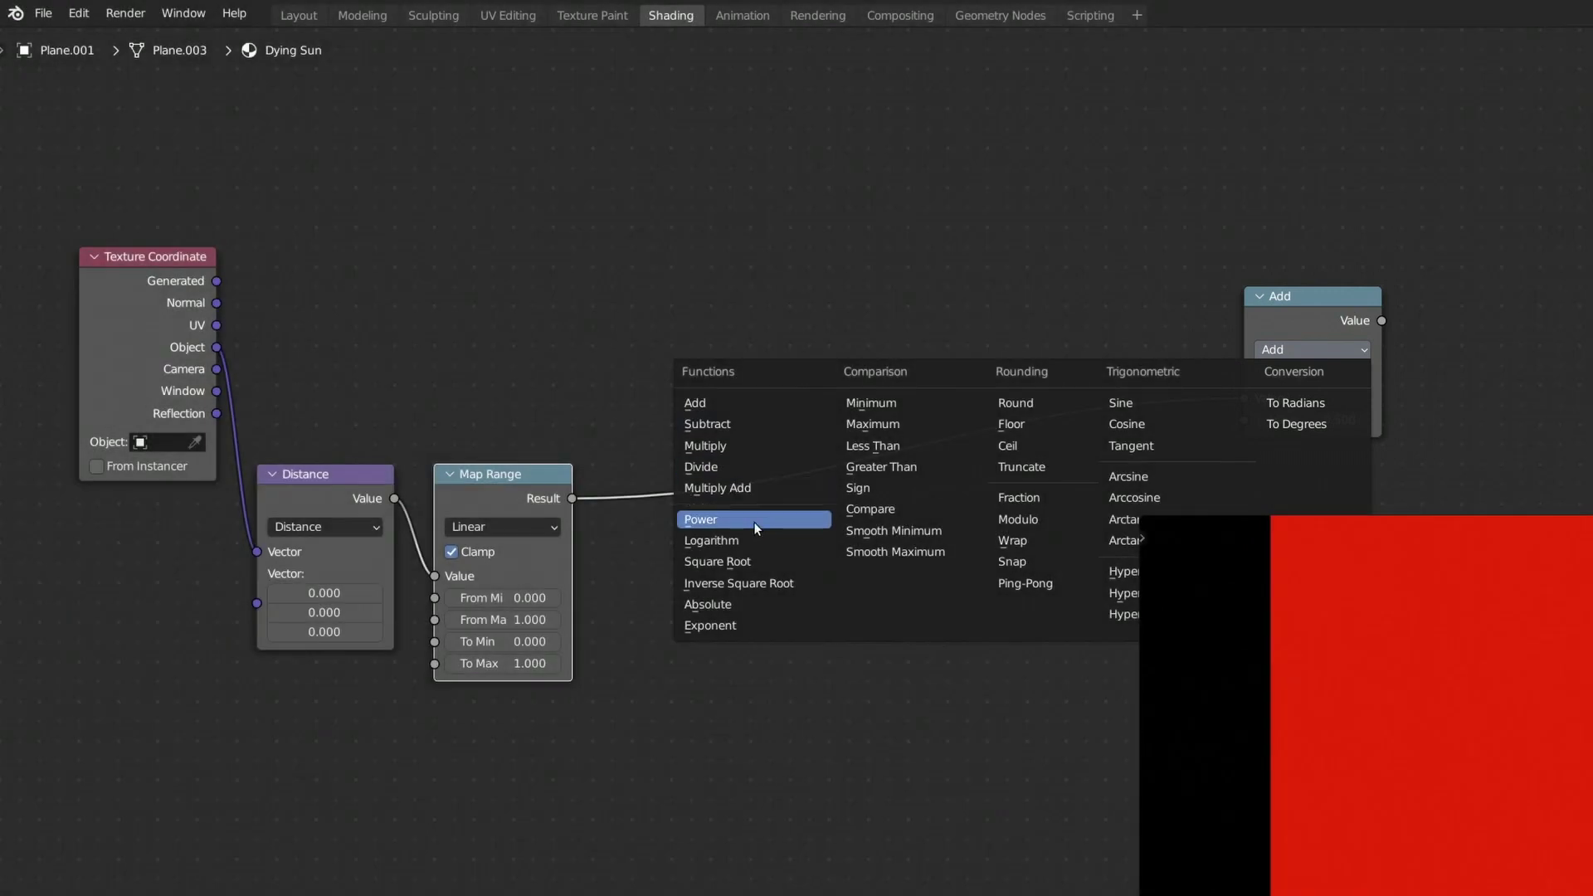
pyautogui.click(756, 521)
pyautogui.moveTo(1382, 320); pyautogui.dragTo(1545, 243)
pyautogui.moveTo(1225, 159); pyautogui.dragTo(1233, 146)
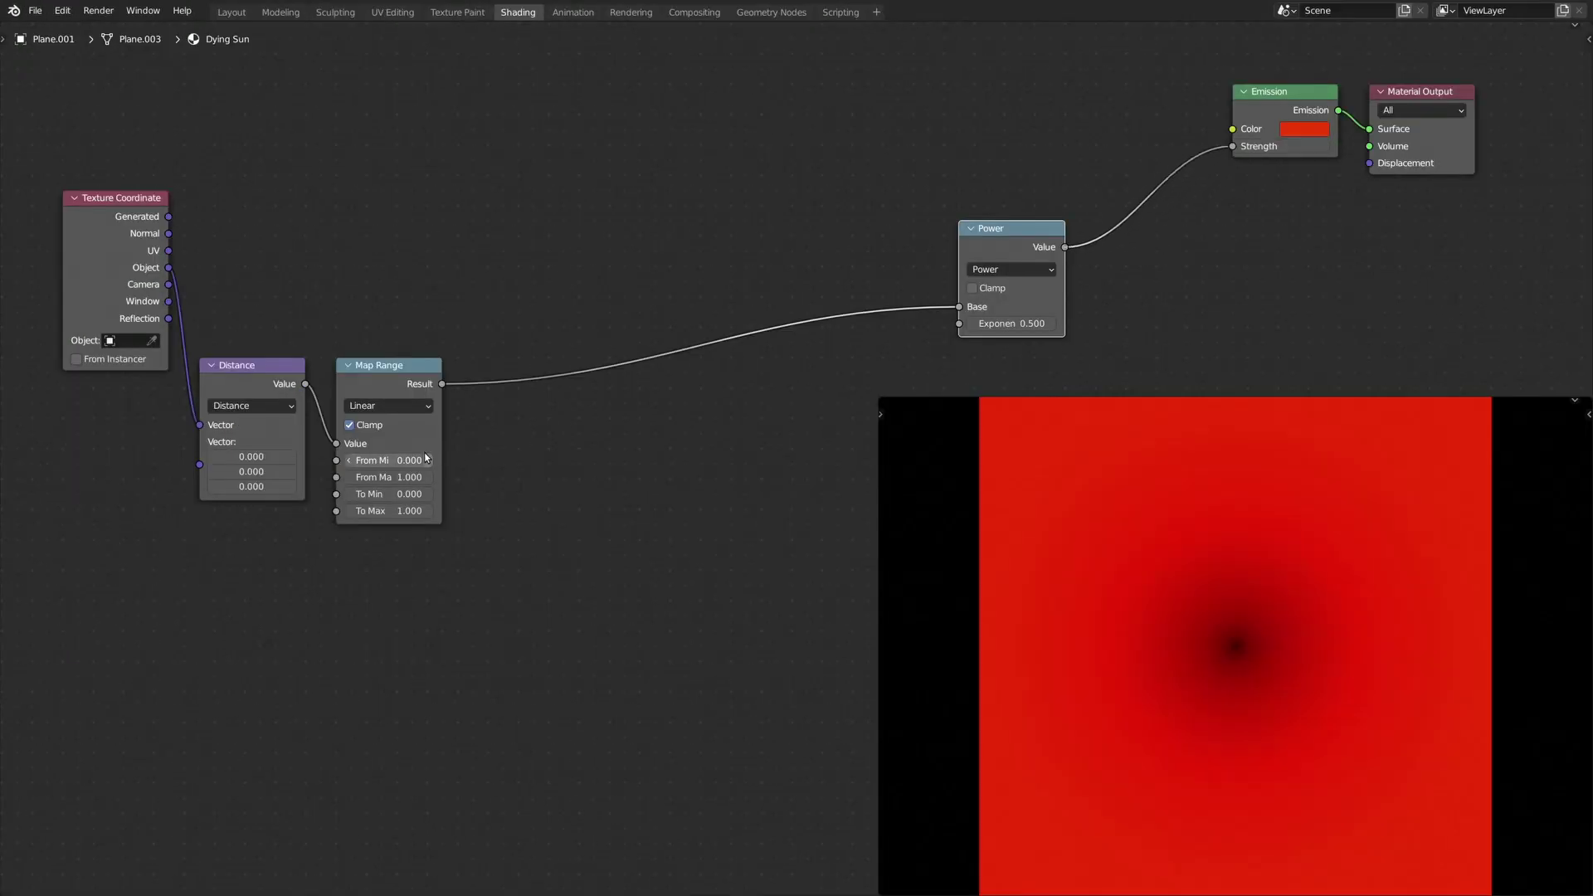
# - Set the Map Range node's From Min to 0.5, From Max to 2 and To Max to 10
pyautogui.press('Tab')
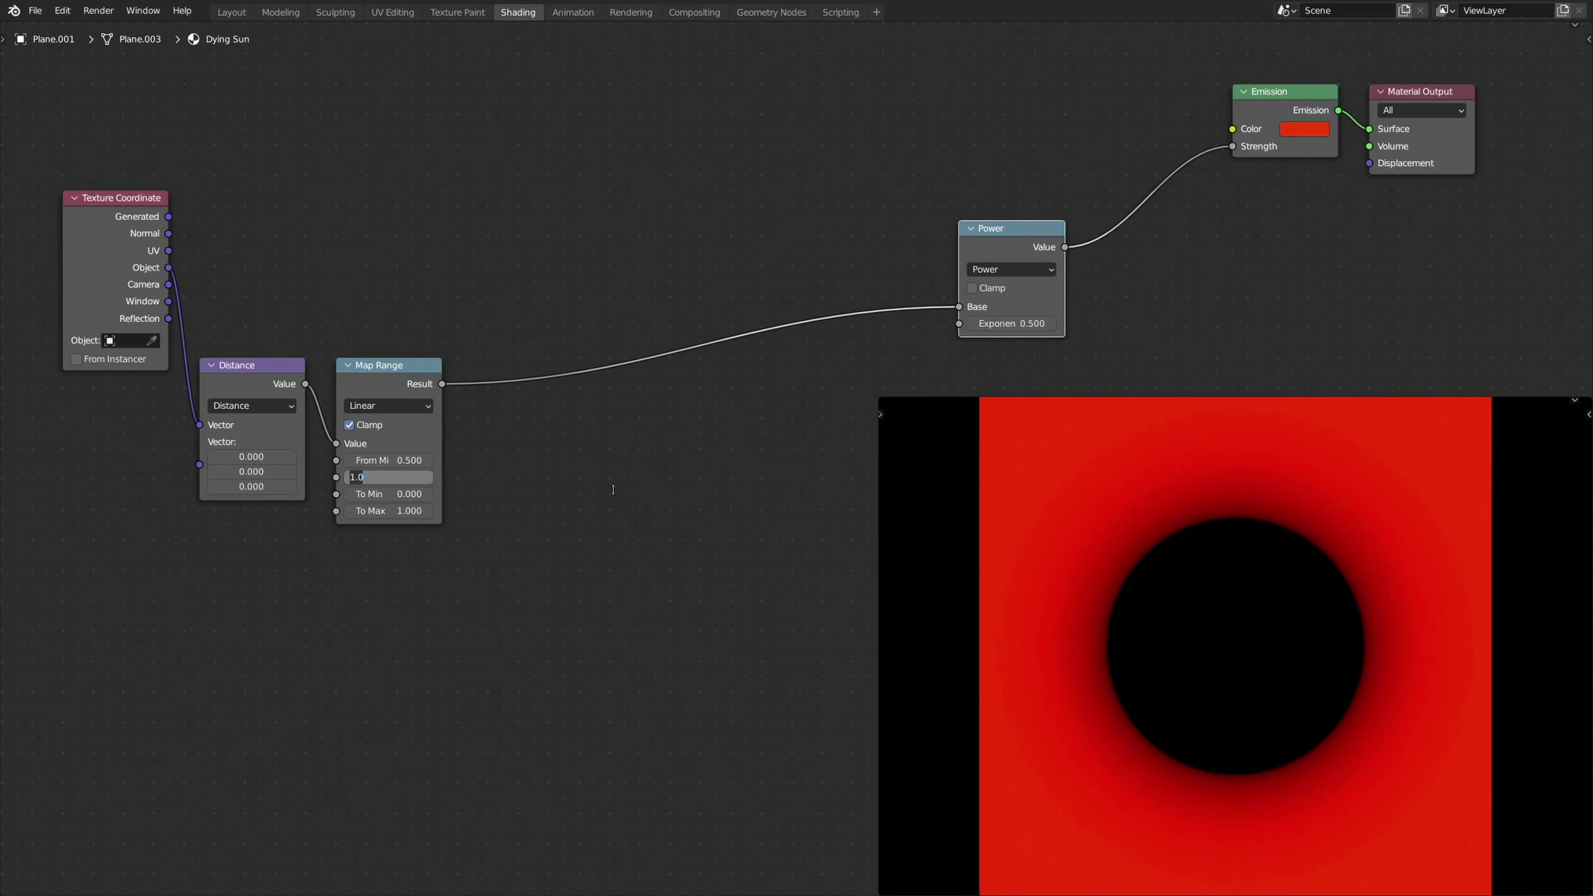
pyautogui.write('2')
pyautogui.press('Tab')
pyautogui.press('Tab')
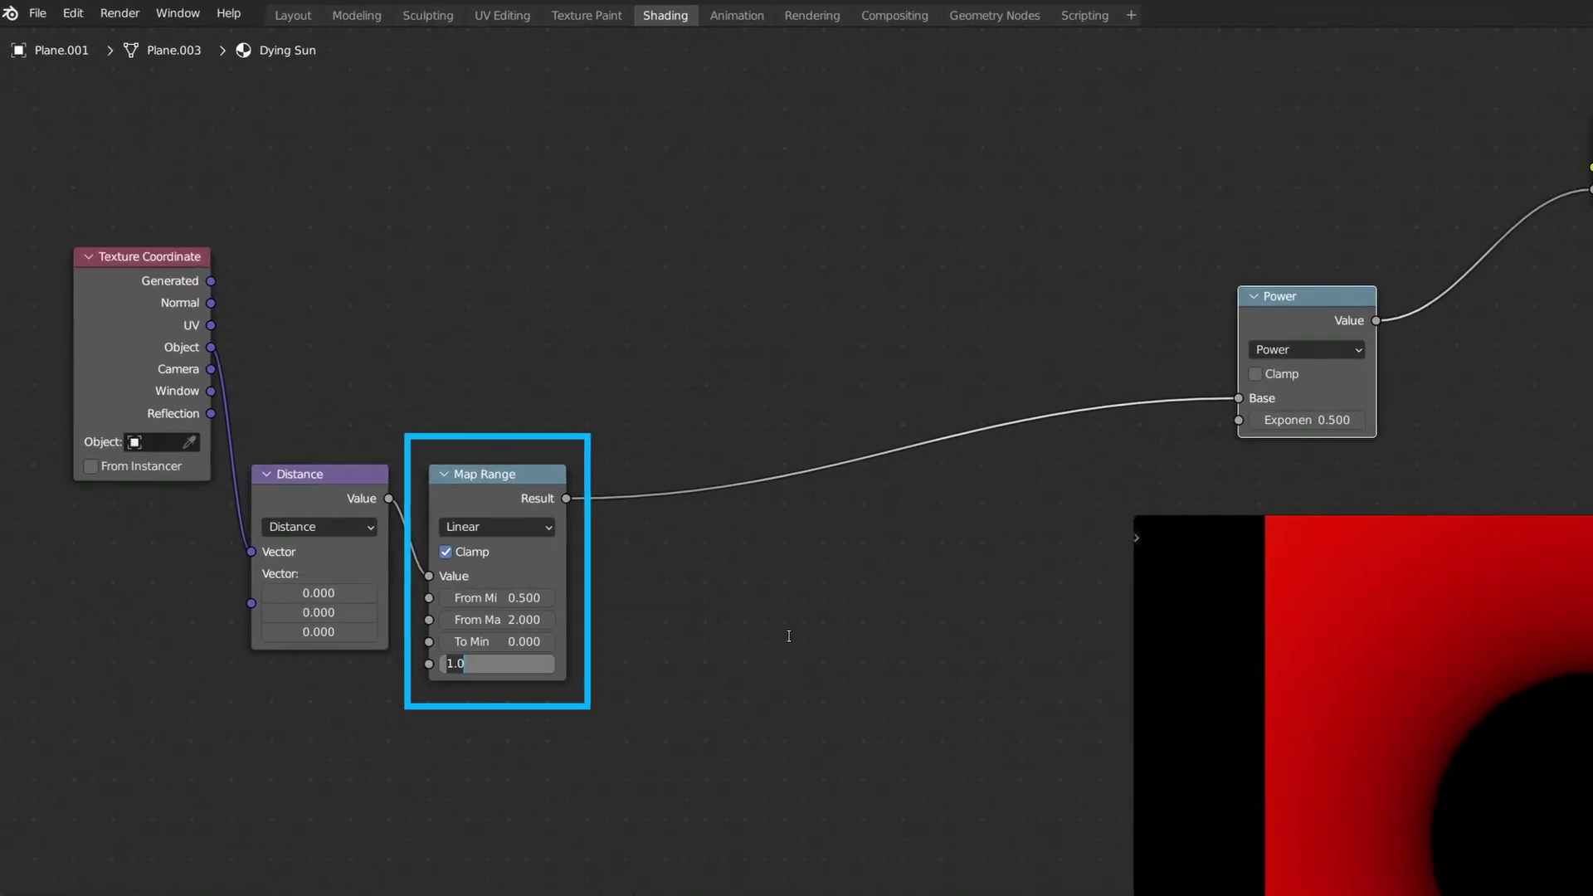
pyautogui.write('10')
pyautogui.press('Return')
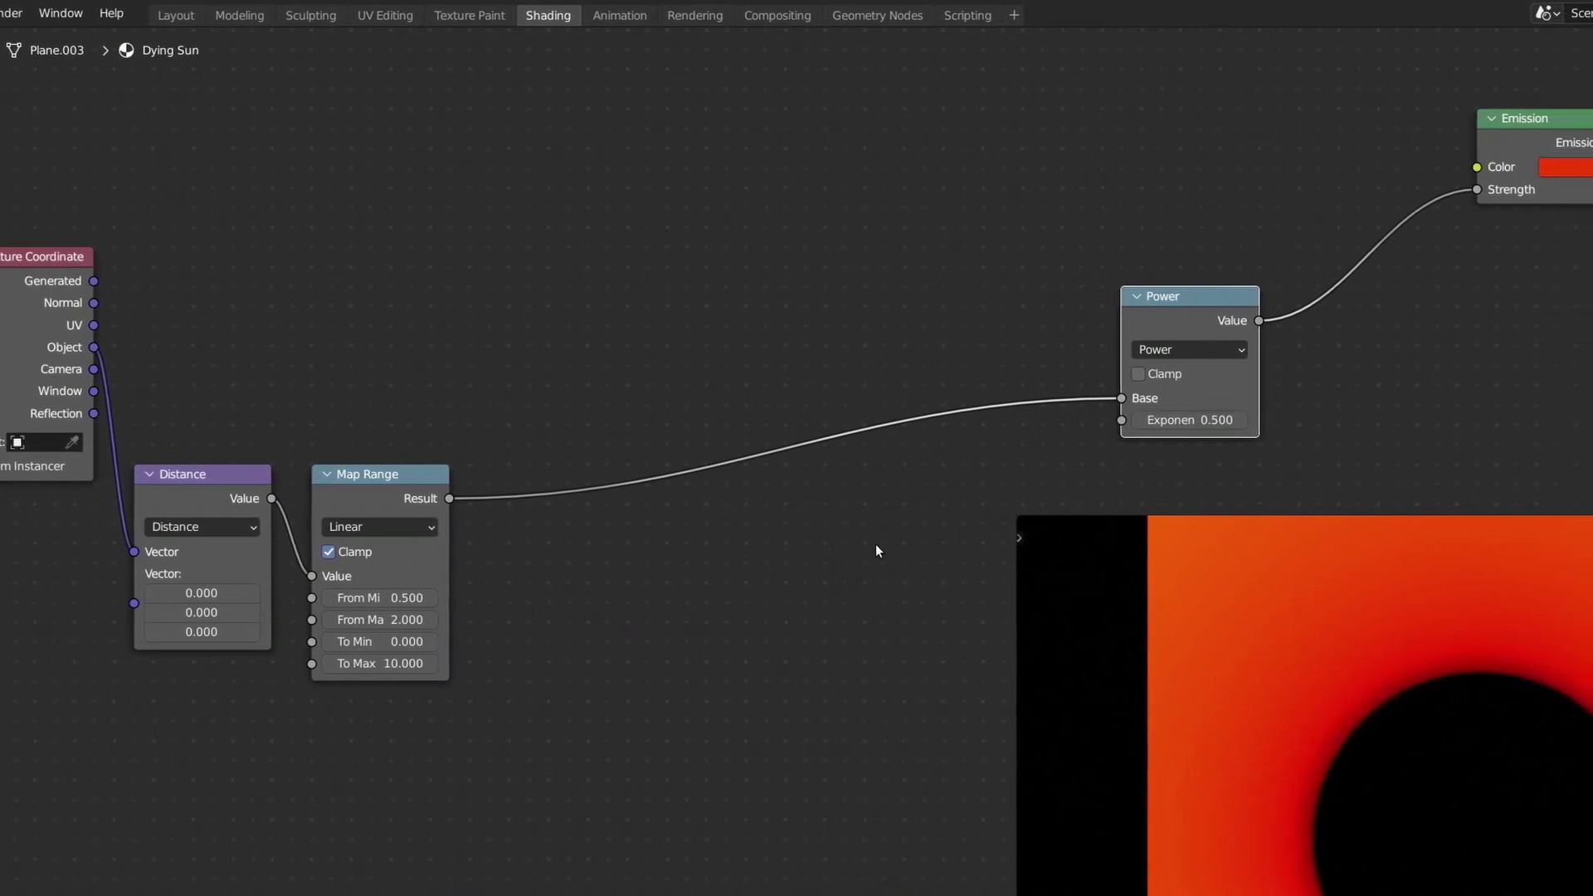
# - Set the Power node's exponent to -4 and deselect the node
pyautogui.click(1178, 422)
pyautogui.write('-')
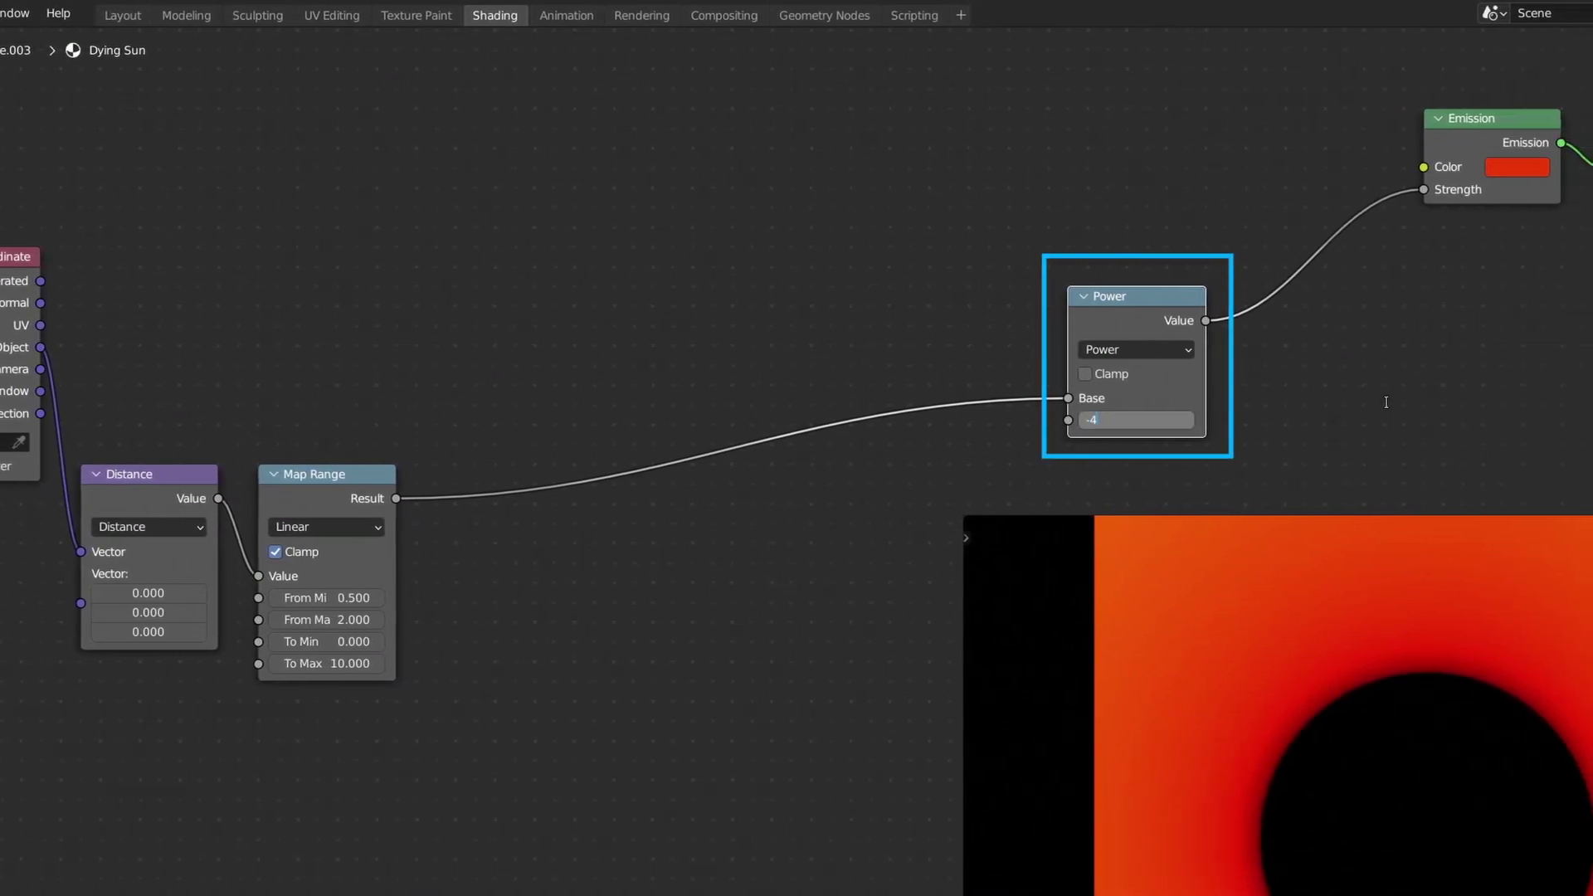
pyautogui.write('4')
pyautogui.press('Return')
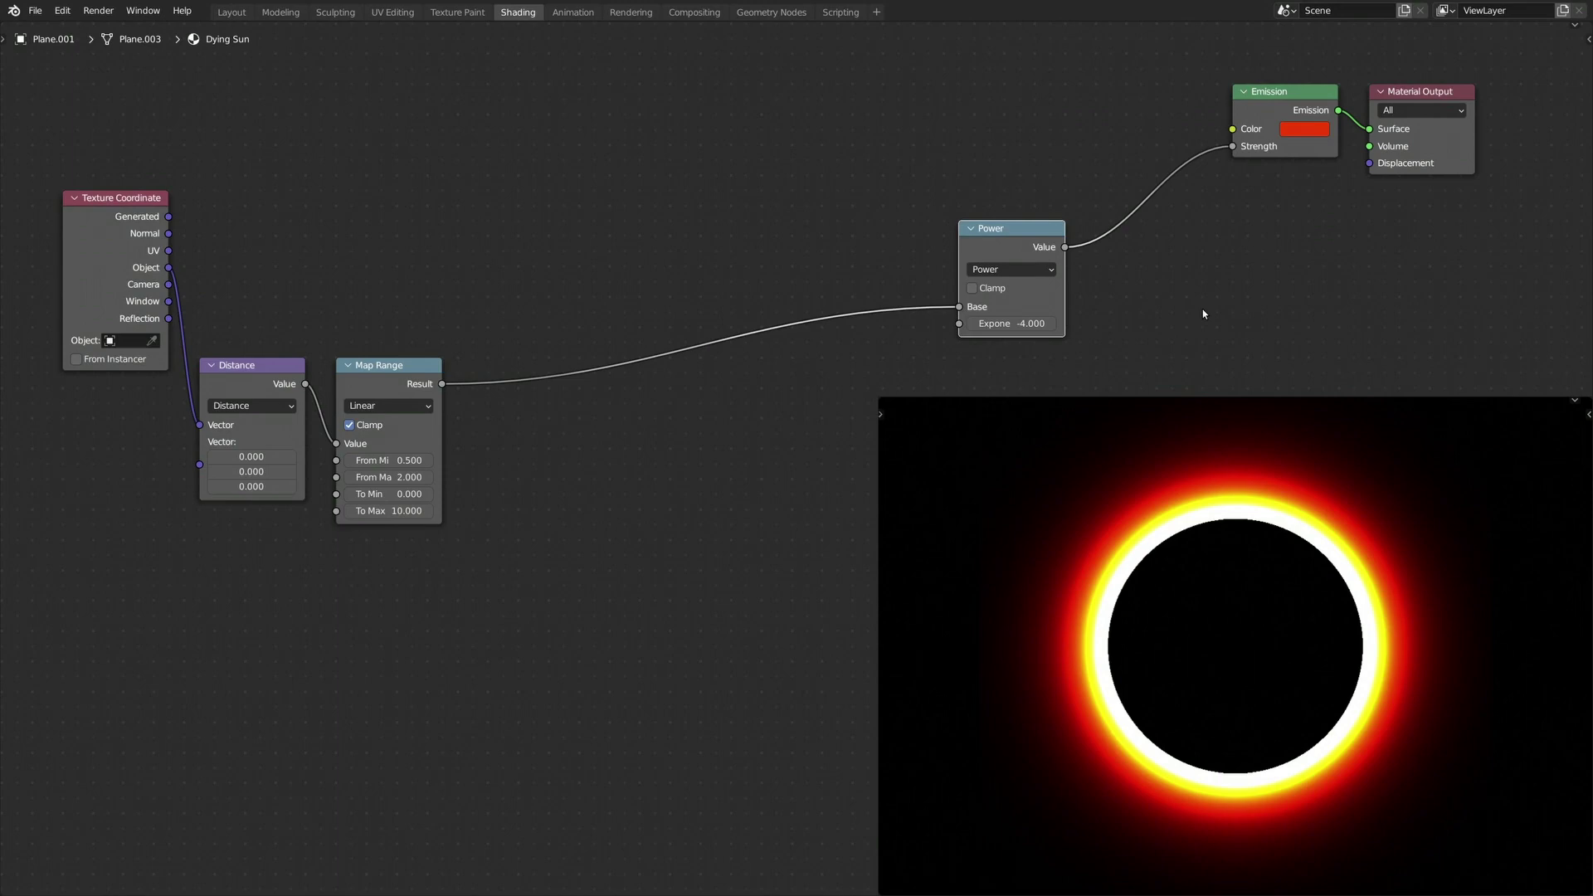
pyautogui.click(1203, 313)
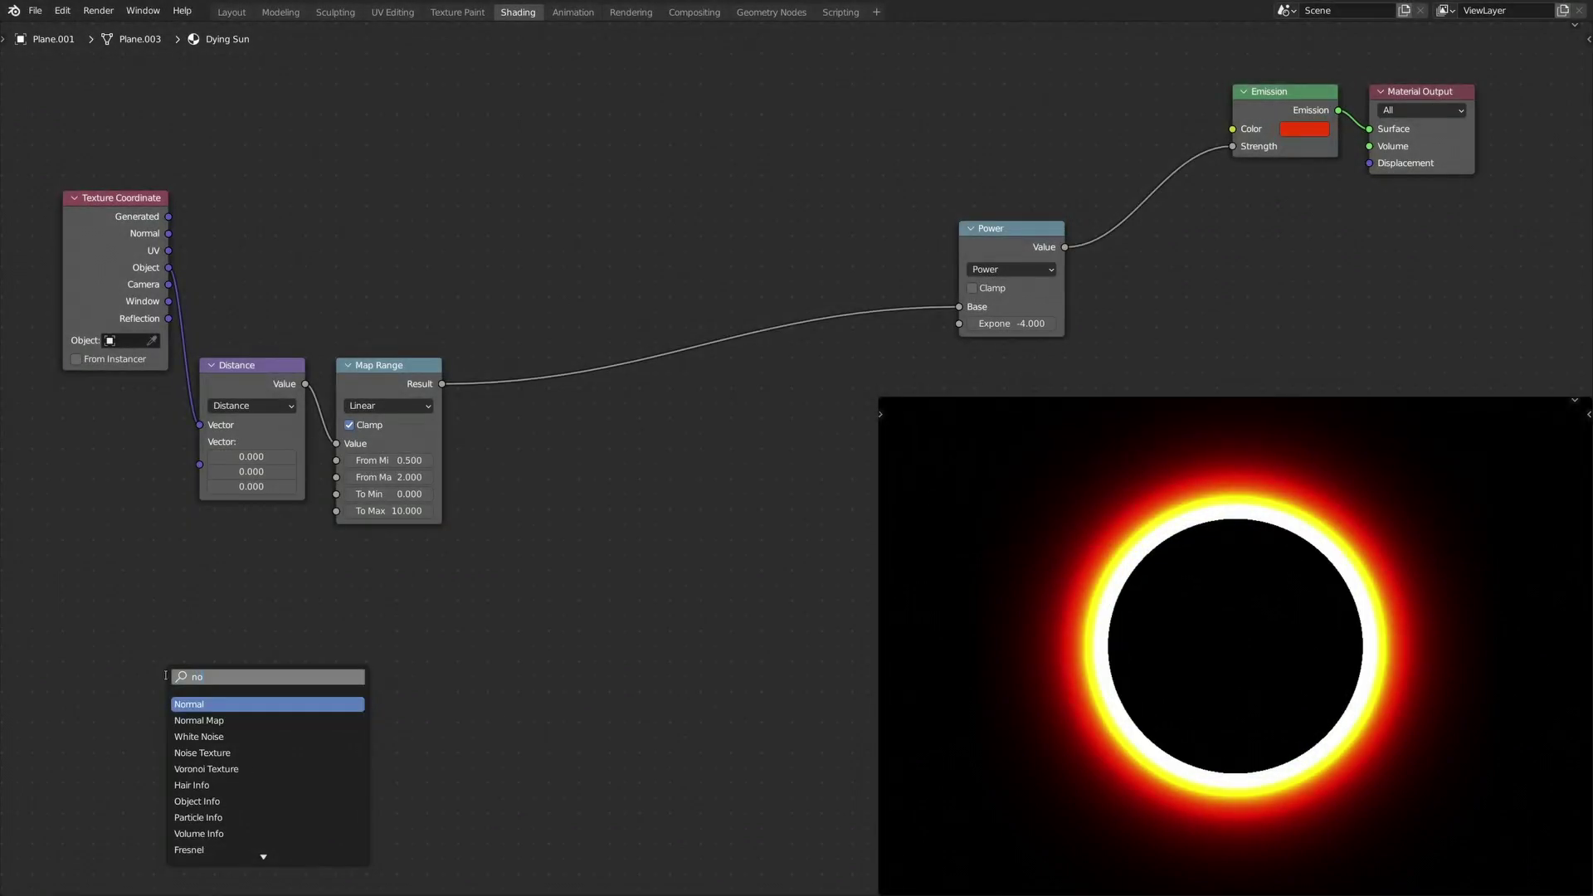
# - Add a Noise Texture, a ColorRamp and two Math nodes in a row before the Emission node
pyautogui.click(202, 720)
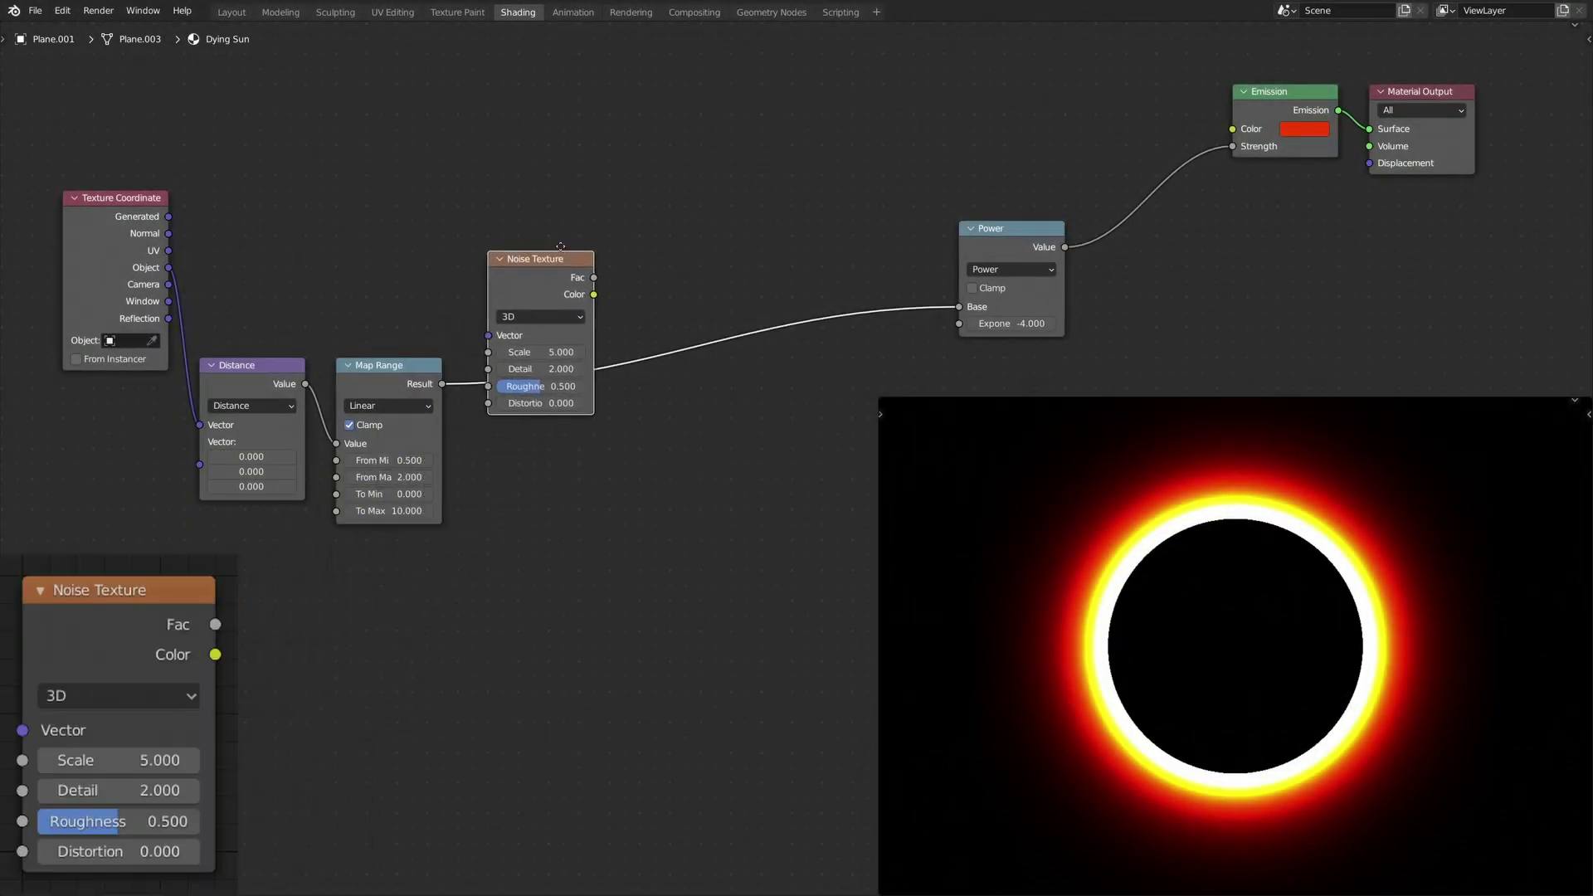
pyautogui.click(621, 170)
pyautogui.moveTo(650, 124); pyautogui.dragTo(680, 93)
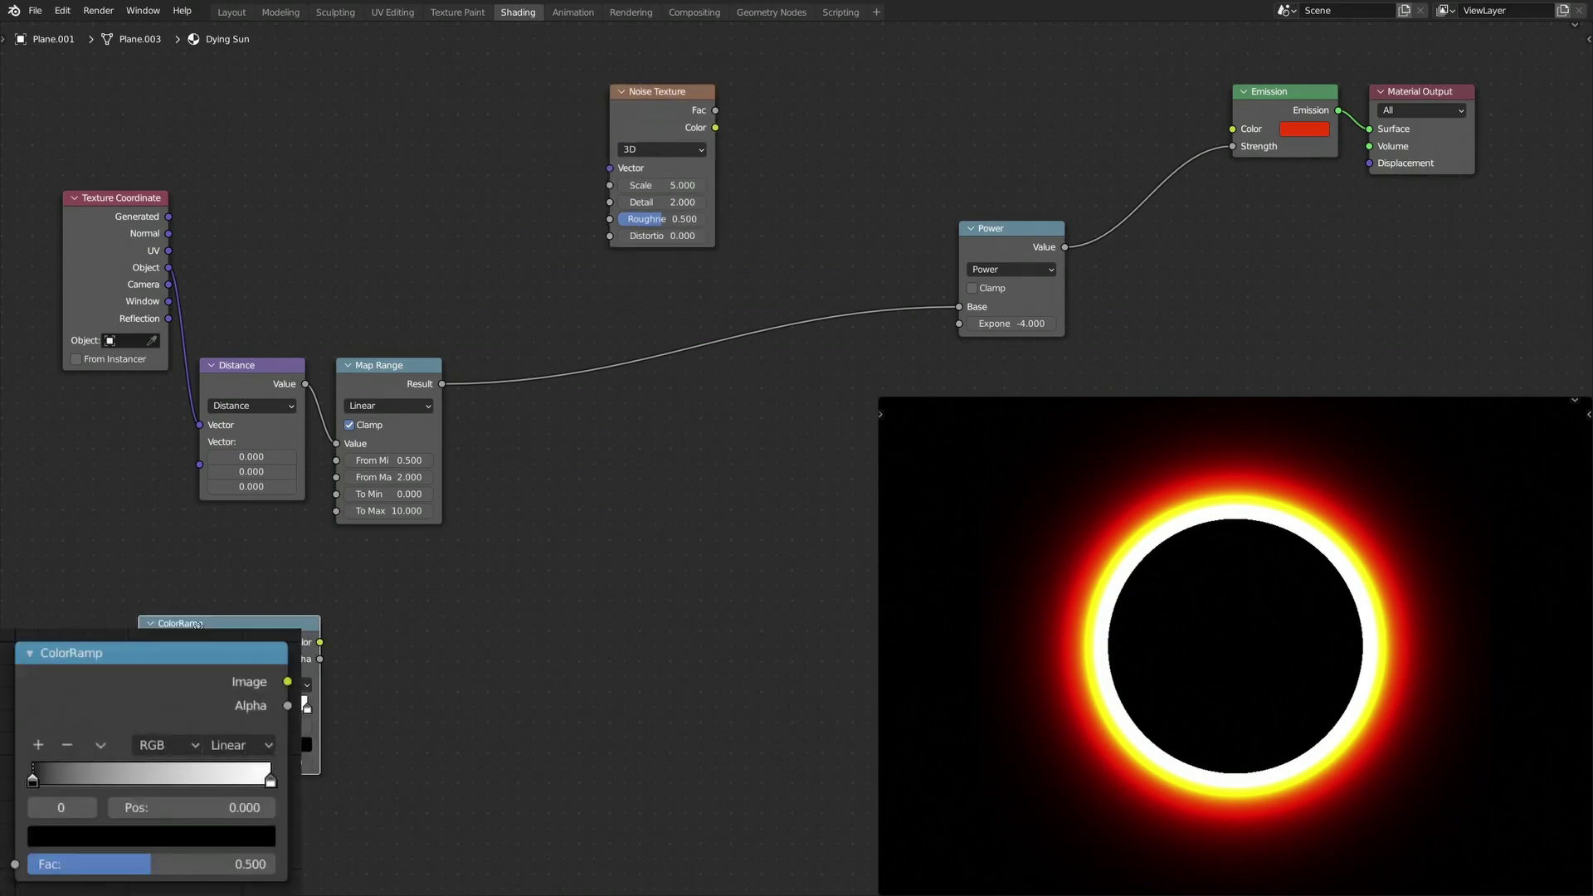
pyautogui.click(789, 103)
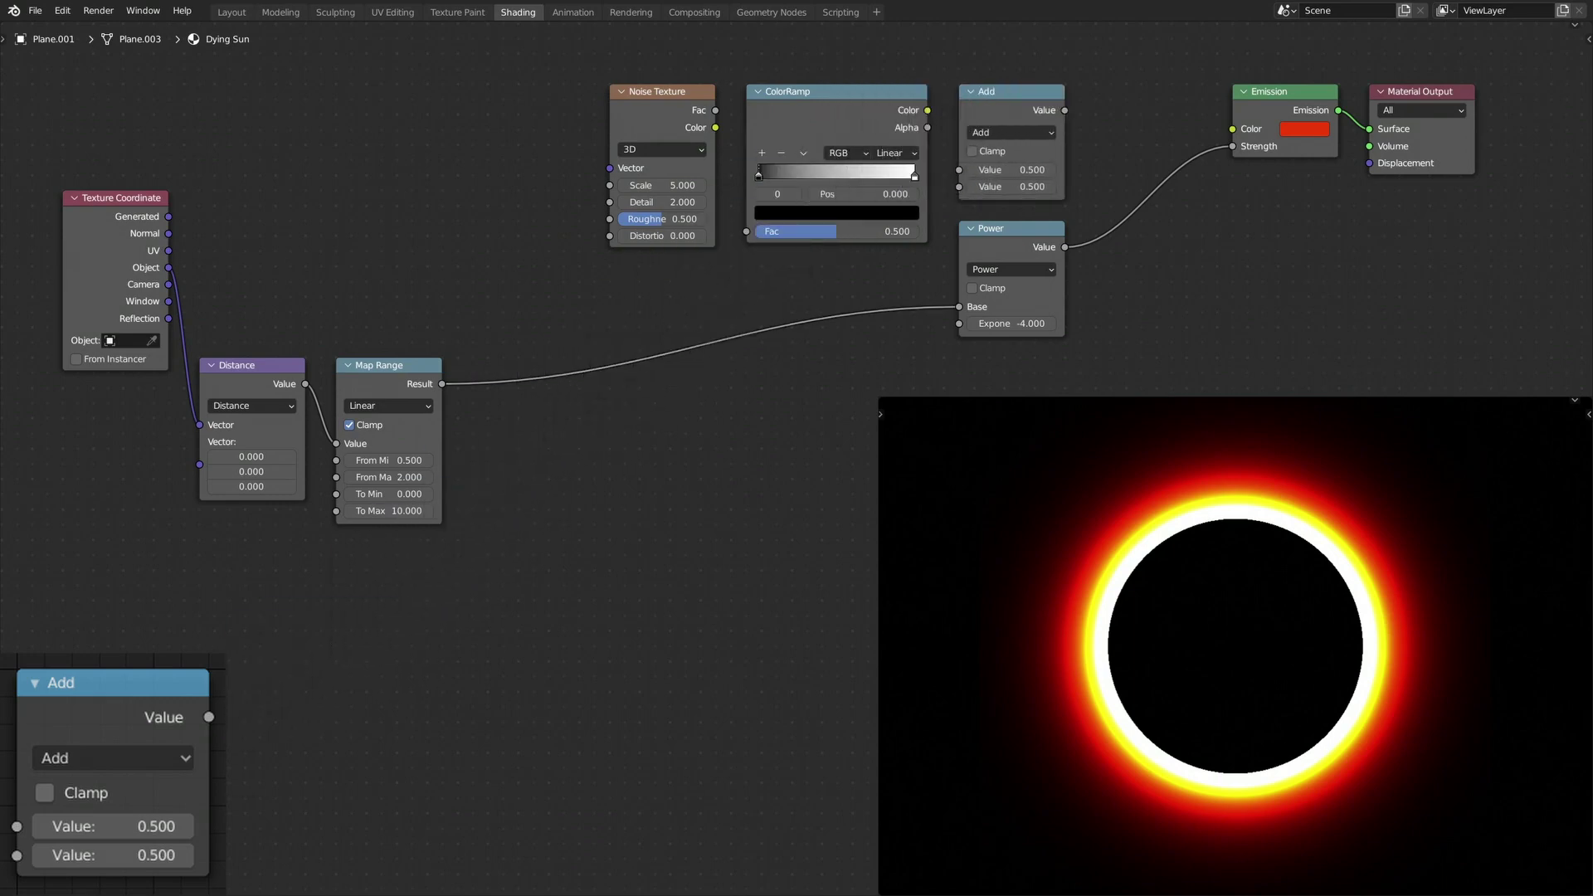
pyautogui.hotkey('shift', 'd')
pyautogui.click(1136, 124)
# - Link the Object coordinates through the Noise Texture's Fac and the ColorRamp's Color into the first new Math node, set to Power
pyautogui.moveTo(168, 267); pyautogui.dragTo(361, 218)
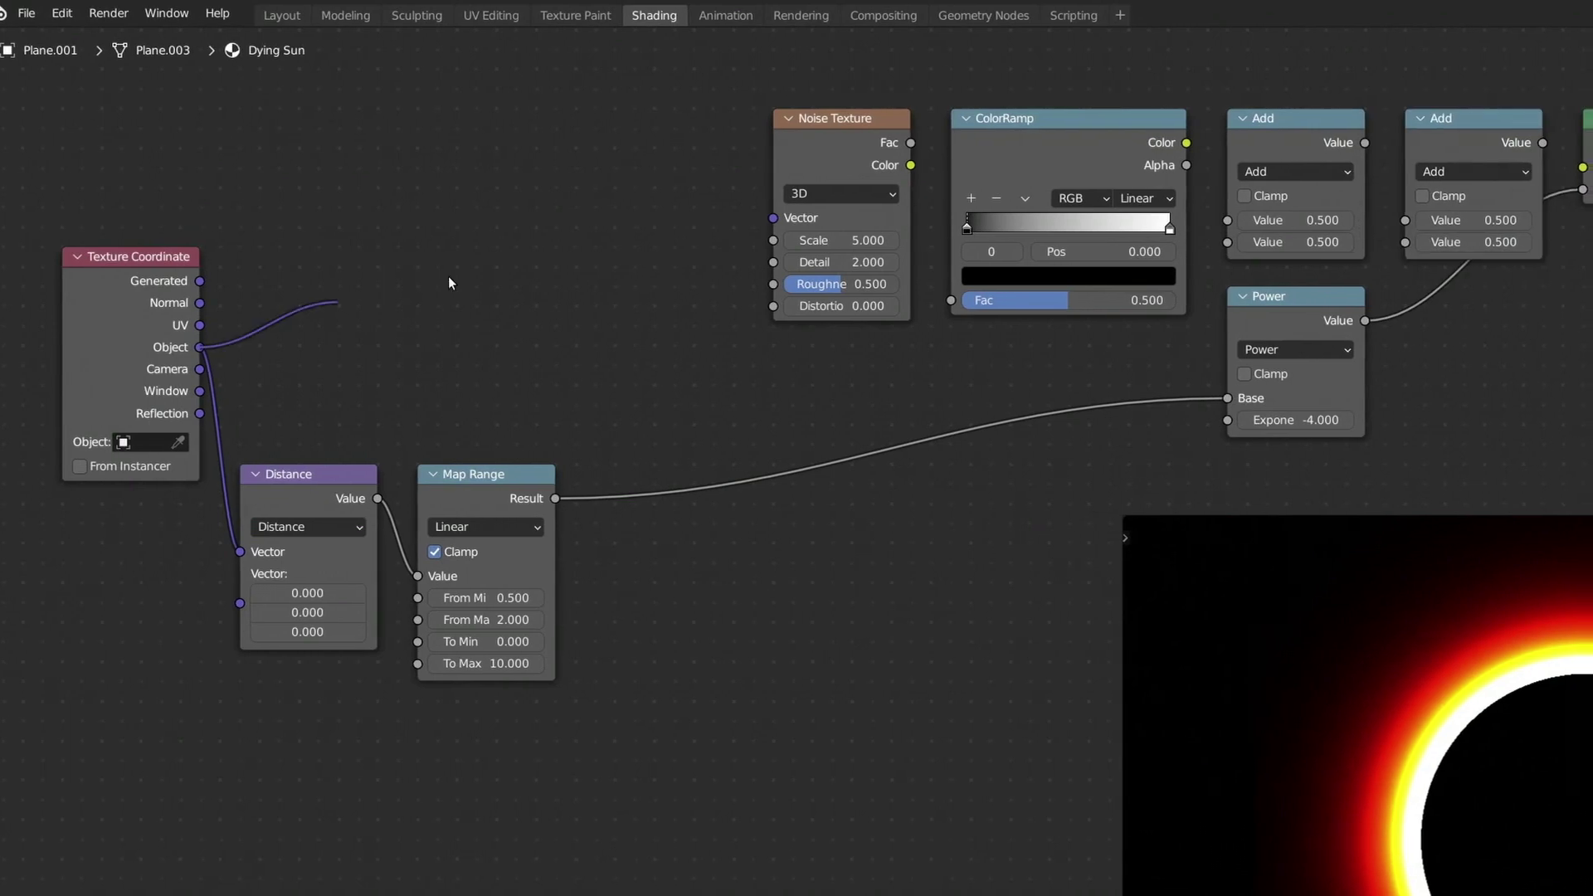
pyautogui.moveTo(448, 283); pyautogui.dragTo(773, 217)
pyautogui.moveTo(910, 143); pyautogui.dragTo(951, 300)
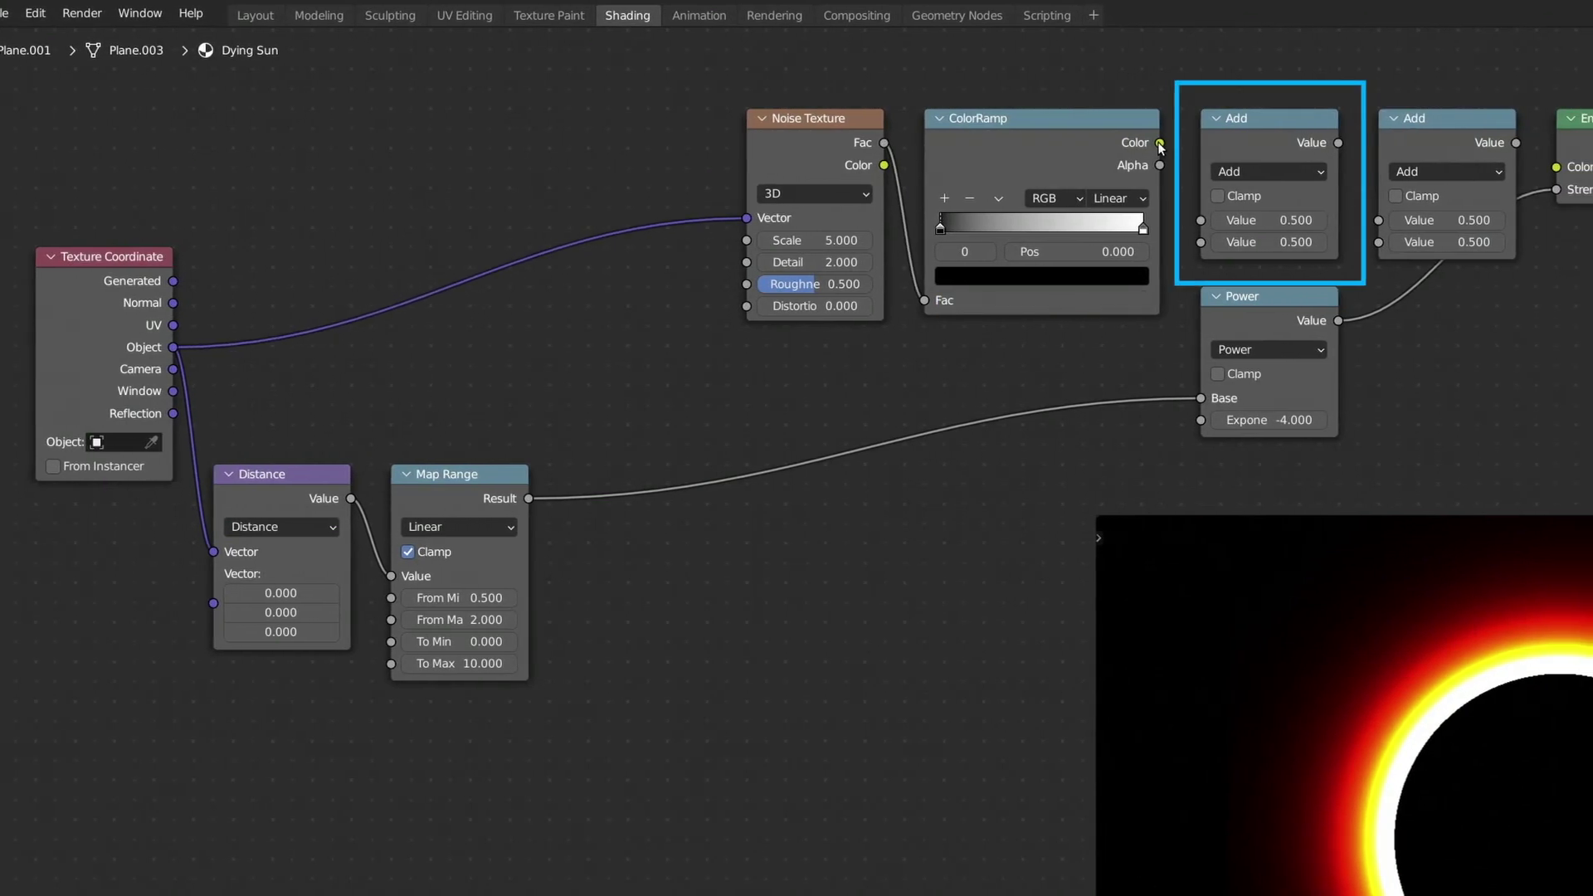
pyautogui.moveTo(1160, 143); pyautogui.dragTo(1200, 220)
pyautogui.click(1269, 172)
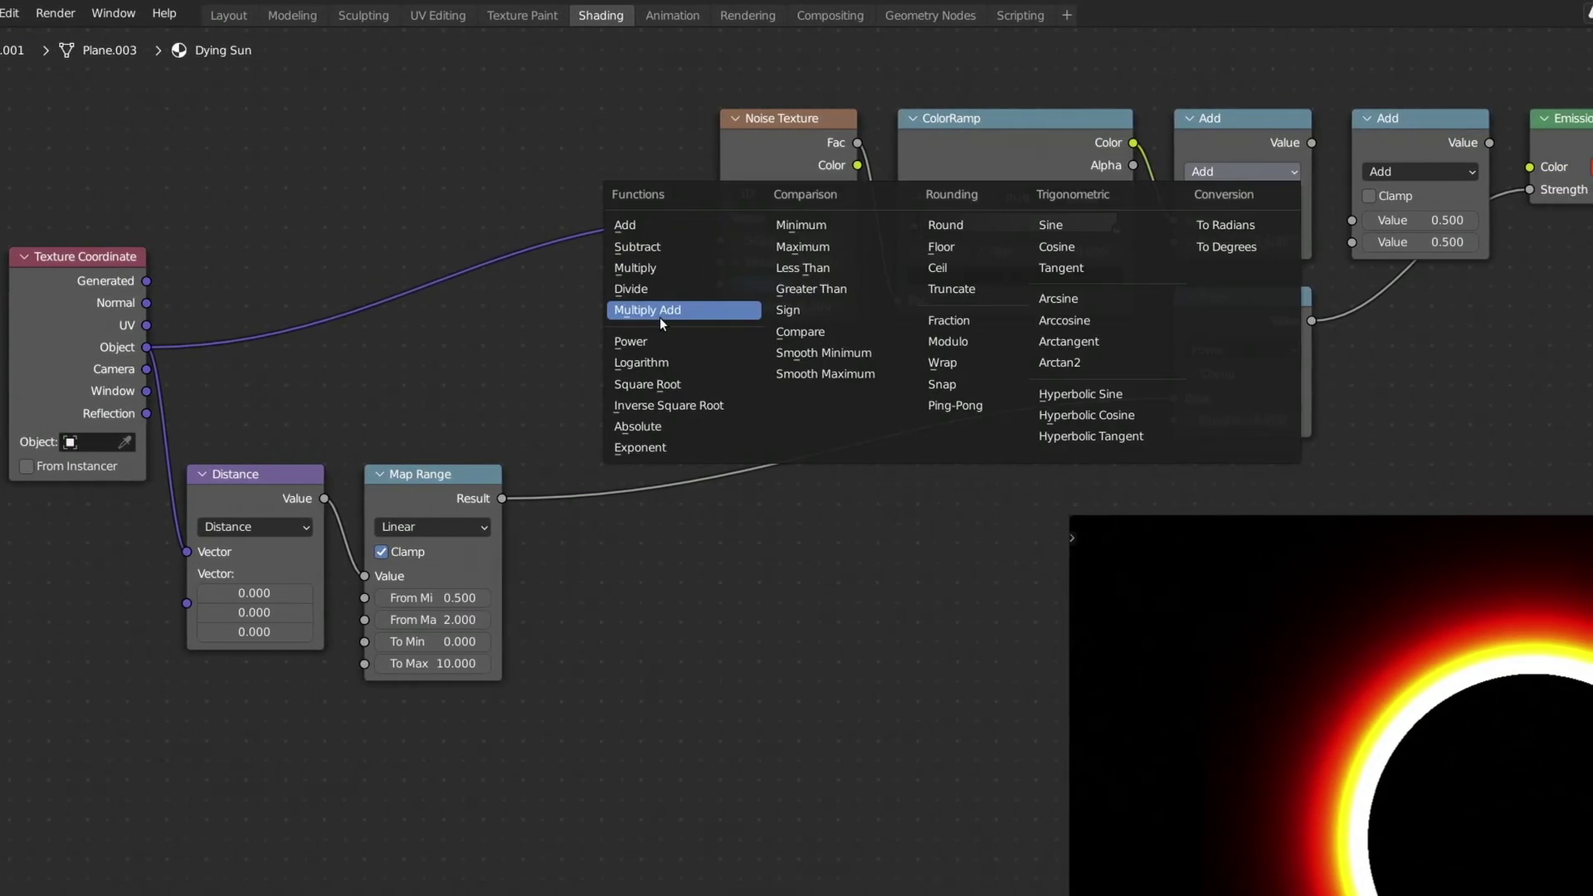
pyautogui.click(651, 341)
# - Combine both Power outputs in the second new Math node, set to Multiply, and connect its value to the Emission Strength
pyautogui.moveTo(1302, 144); pyautogui.dragTo(1336, 221)
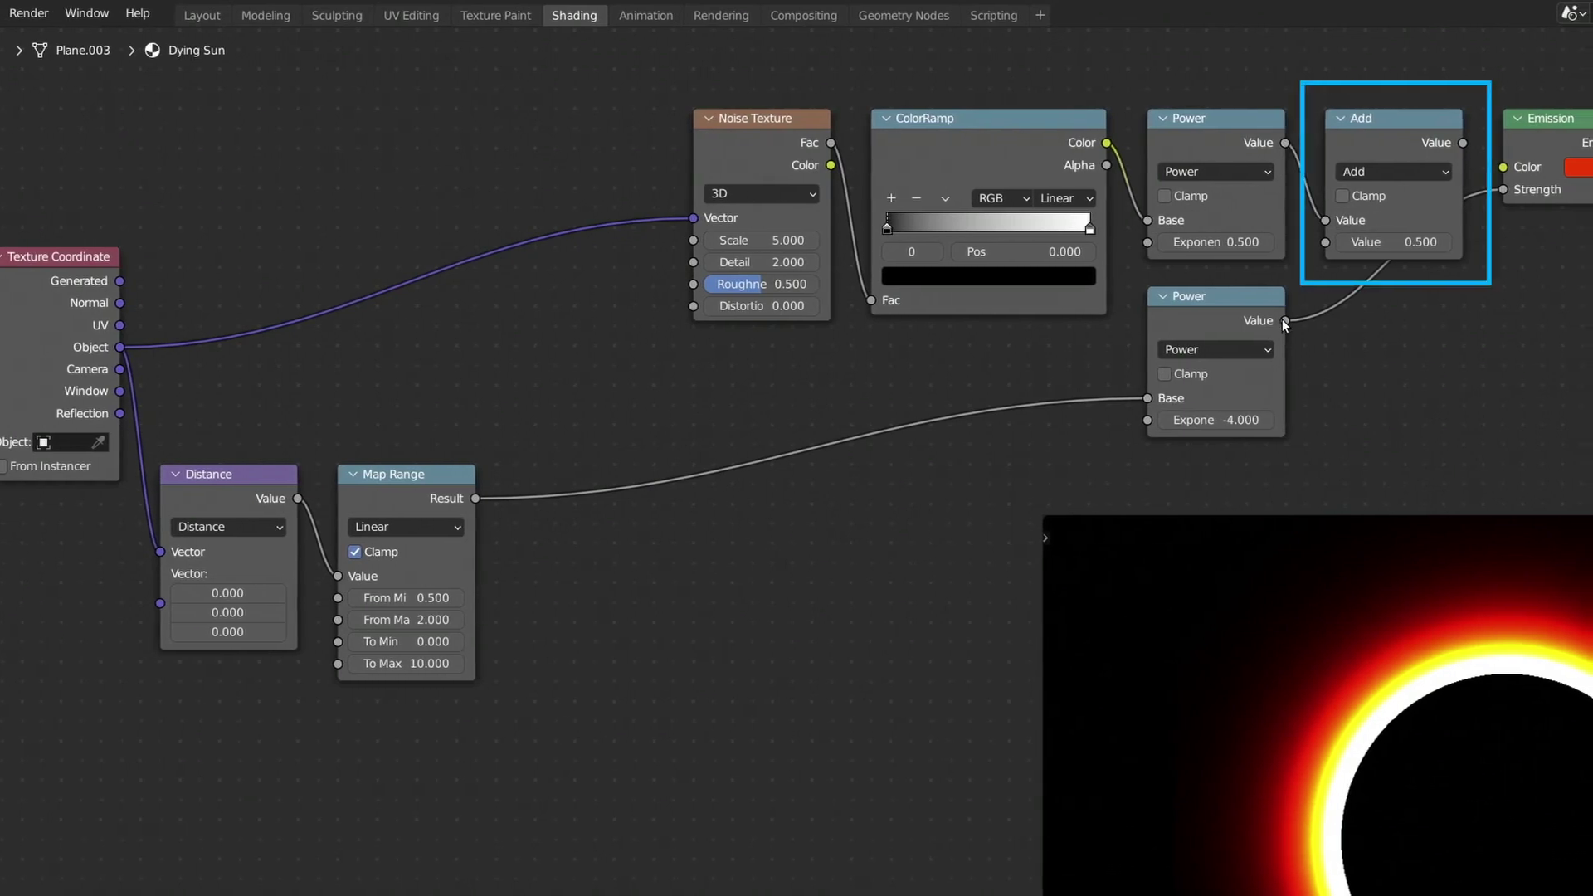
pyautogui.click(1361, 171)
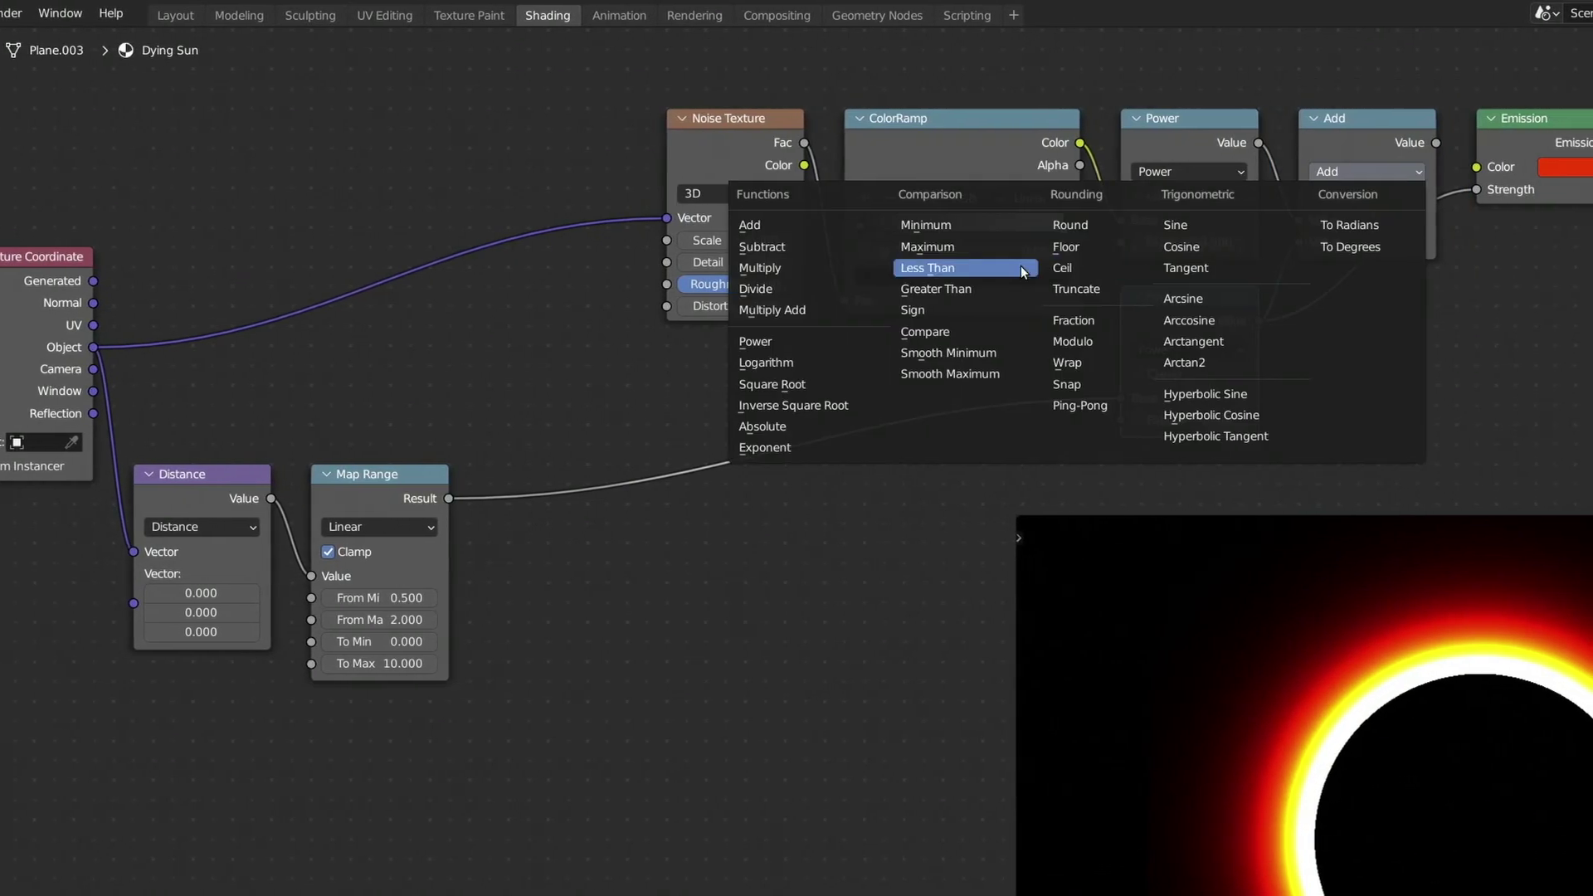
pyautogui.click(772, 268)
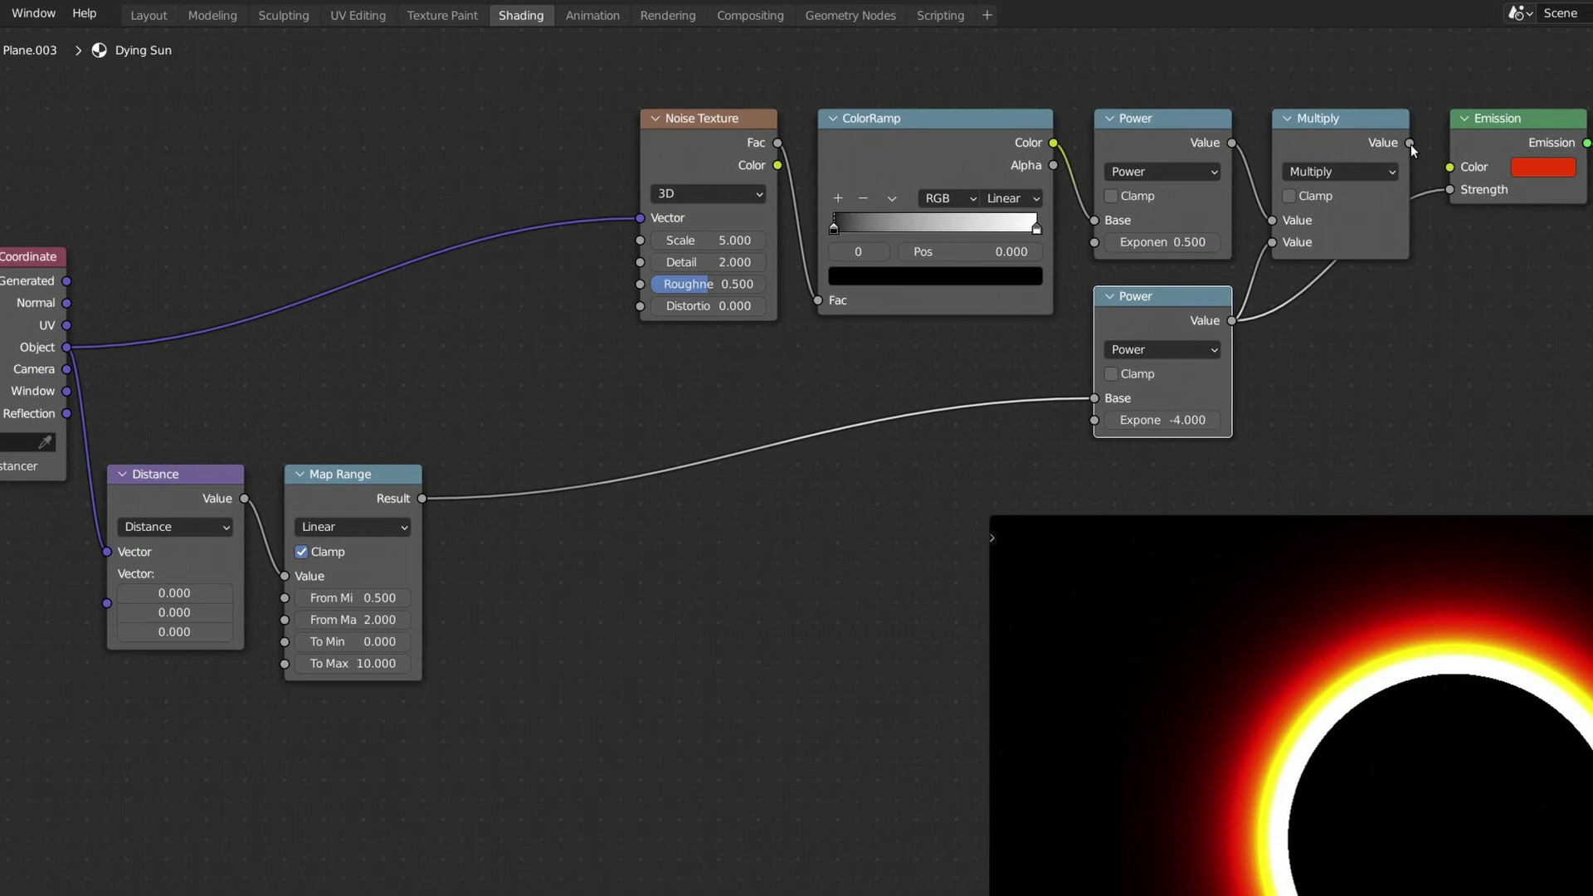
pyautogui.moveTo(1411, 144); pyautogui.dragTo(1450, 190)
# - Set the Noise Texture's scale to 8 and move both ColorRamp stops inward, with the black stop at 0.282
pyautogui.click(731, 241)
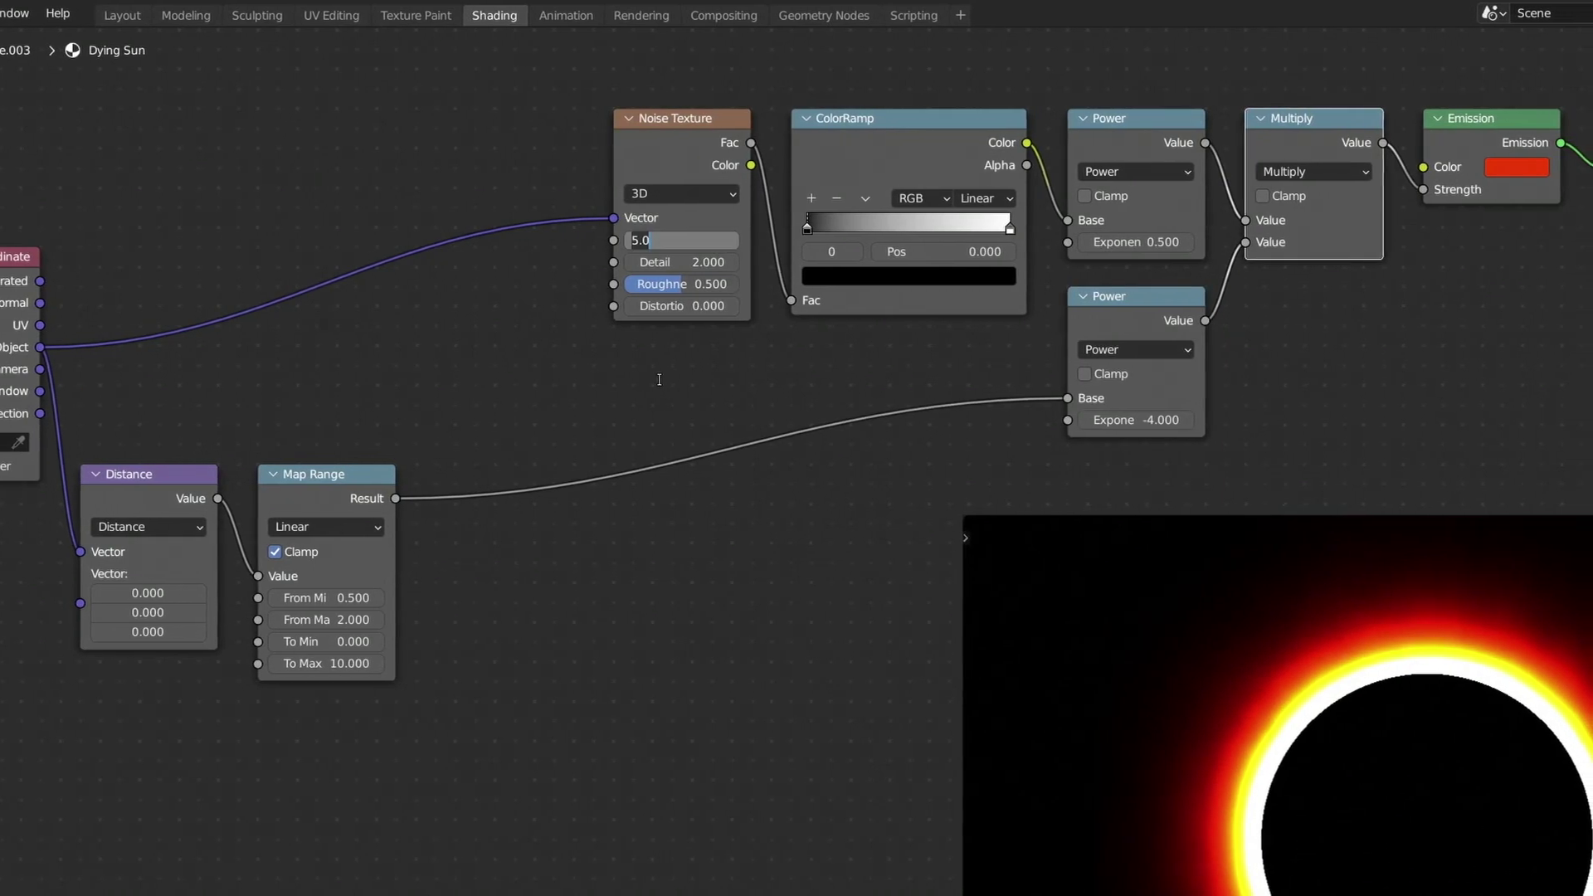
pyautogui.write('8')
pyautogui.press('Return')
pyautogui.moveTo(1010, 228); pyautogui.dragTo(938, 231)
pyautogui.moveTo(807, 228); pyautogui.dragTo(838, 230)
# - Set the exponent of the Power node fed by the ColorRamp to 6
pyautogui.doubleClick(1110, 242)
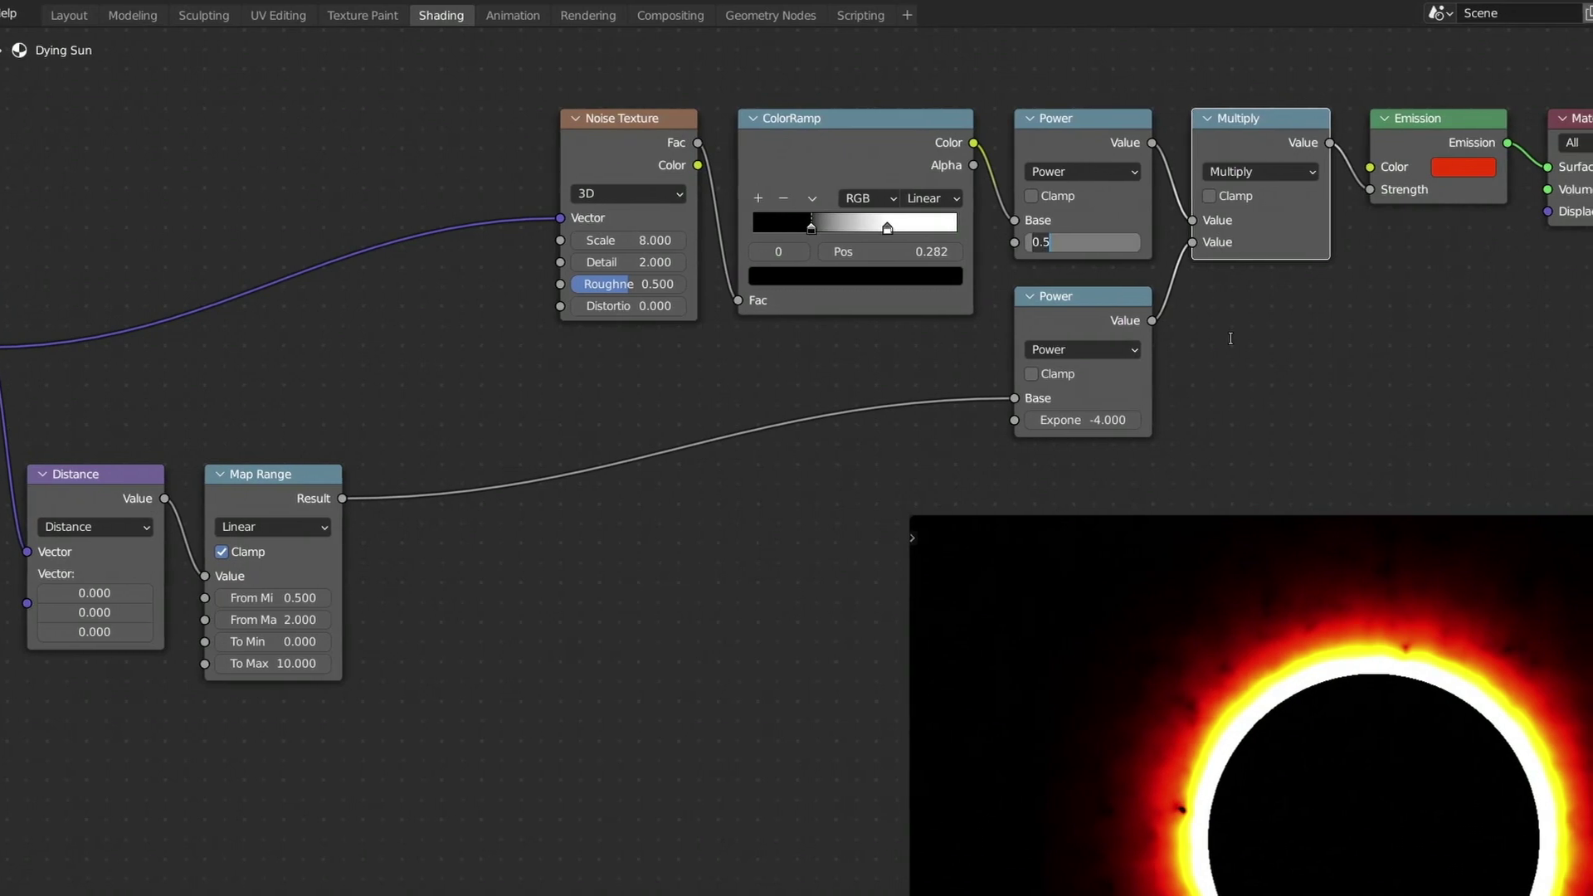
pyautogui.write('6')
pyautogui.press('Return')
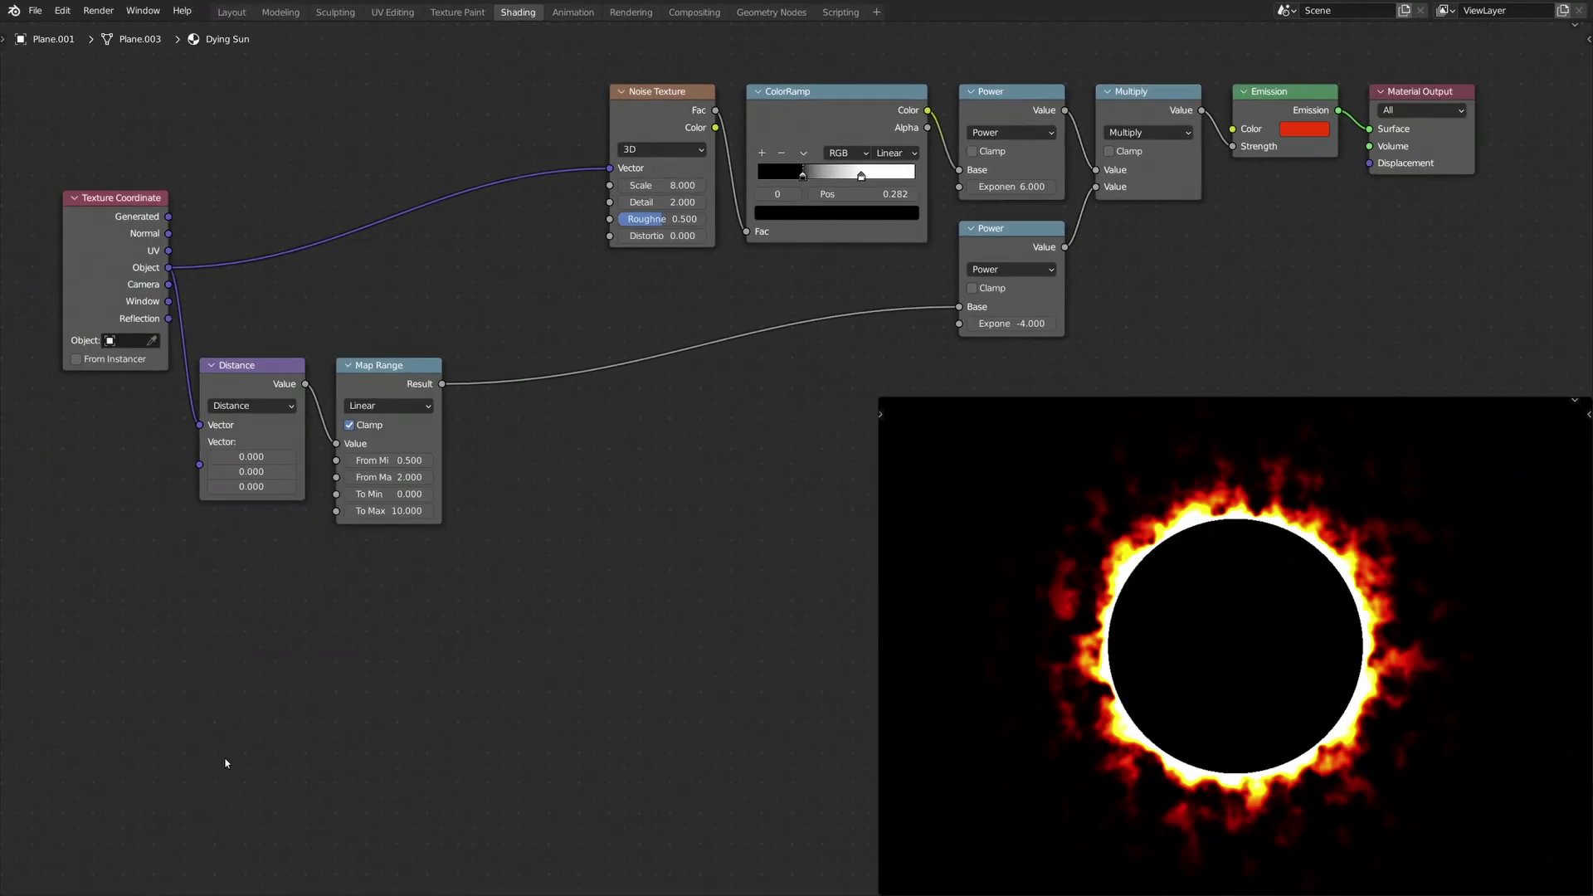
# - Add a second Noise Texture and a Mix node between the Texture Coordinate and the existing Noise Texture
pyautogui.hotkey('shift', 'a')
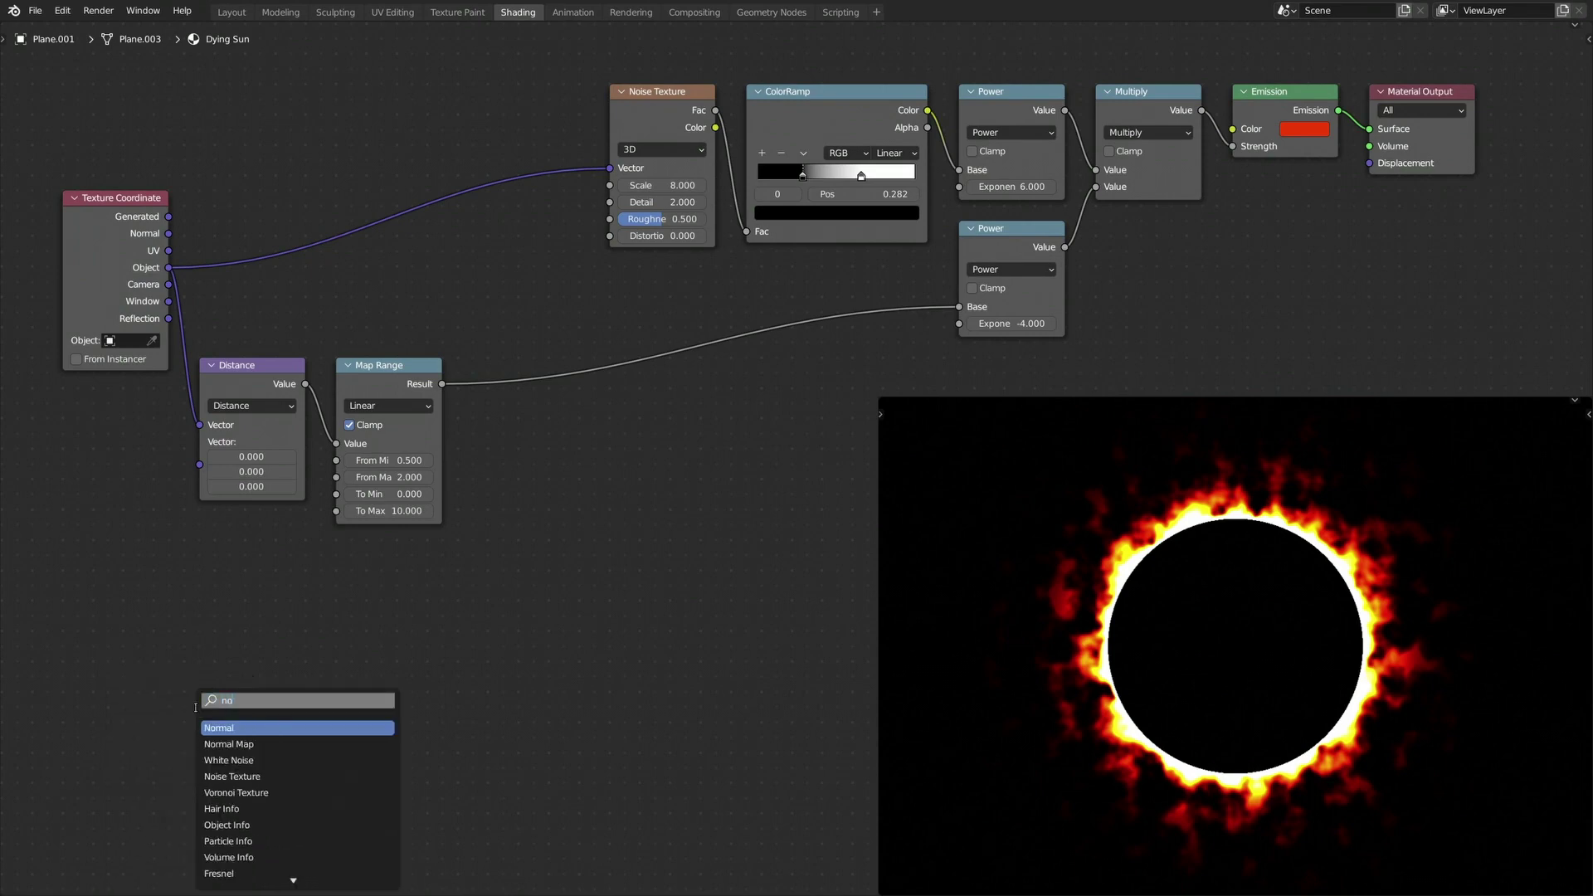
pyautogui.click(232, 744)
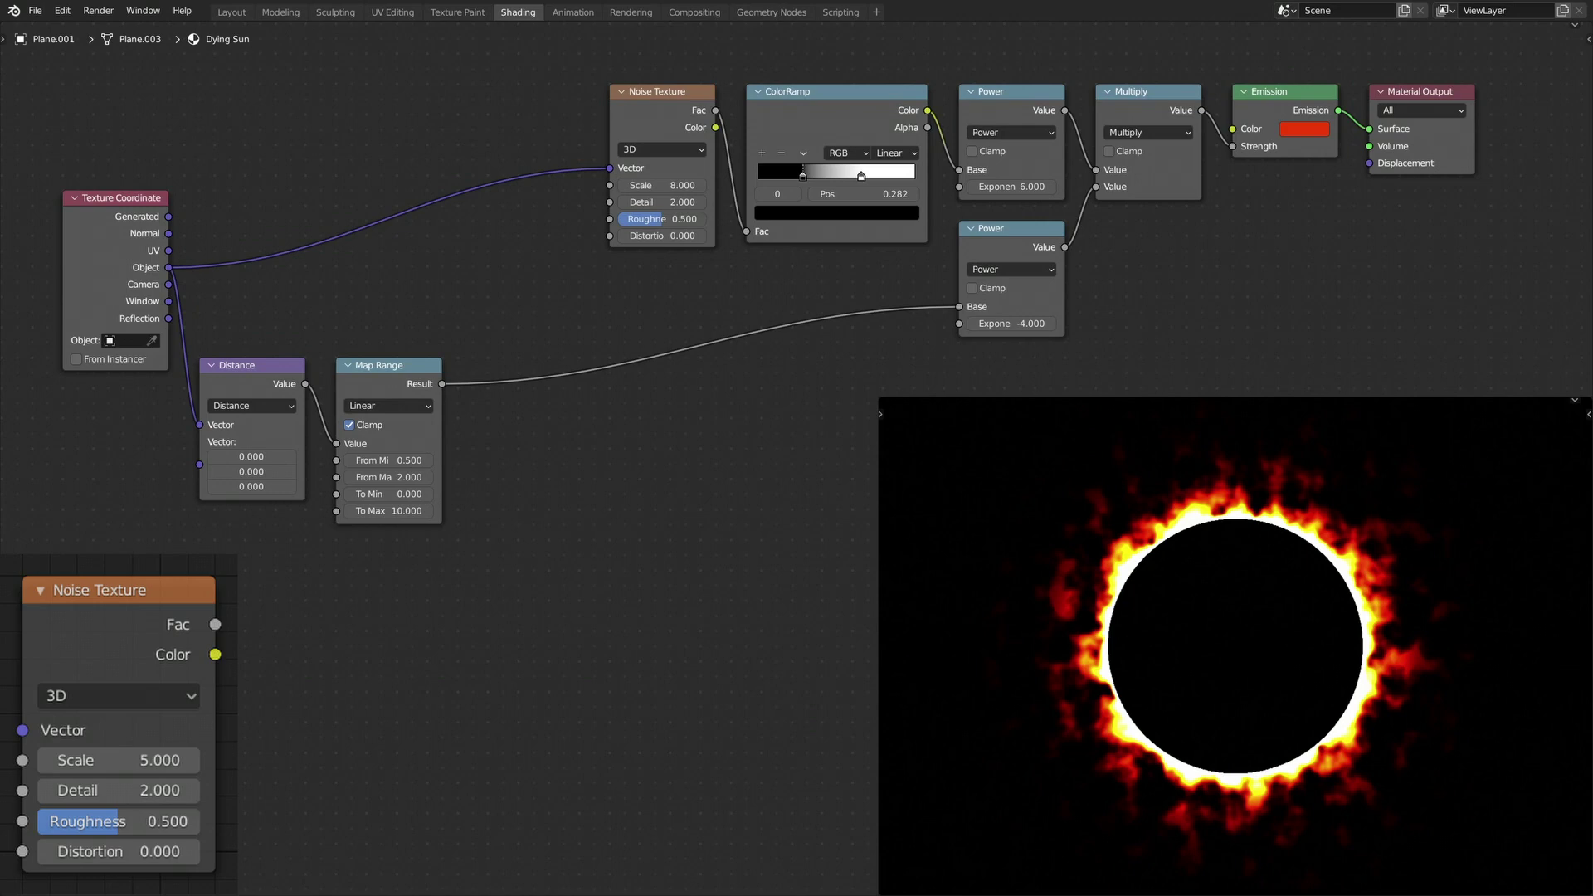
pyautogui.click(389, 184)
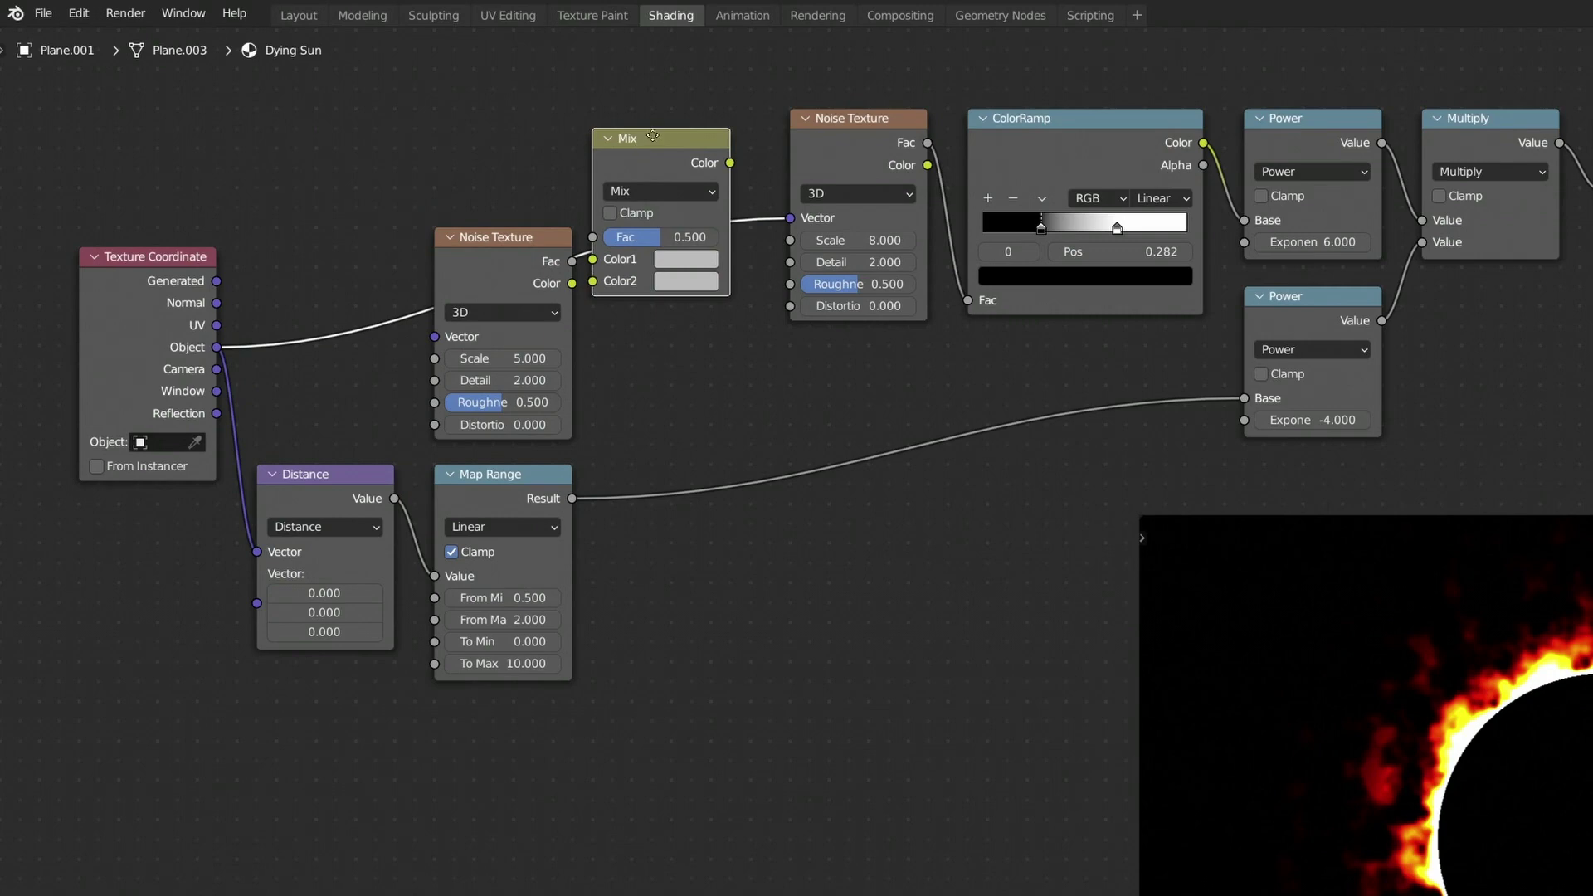
pyautogui.click(526, 66)
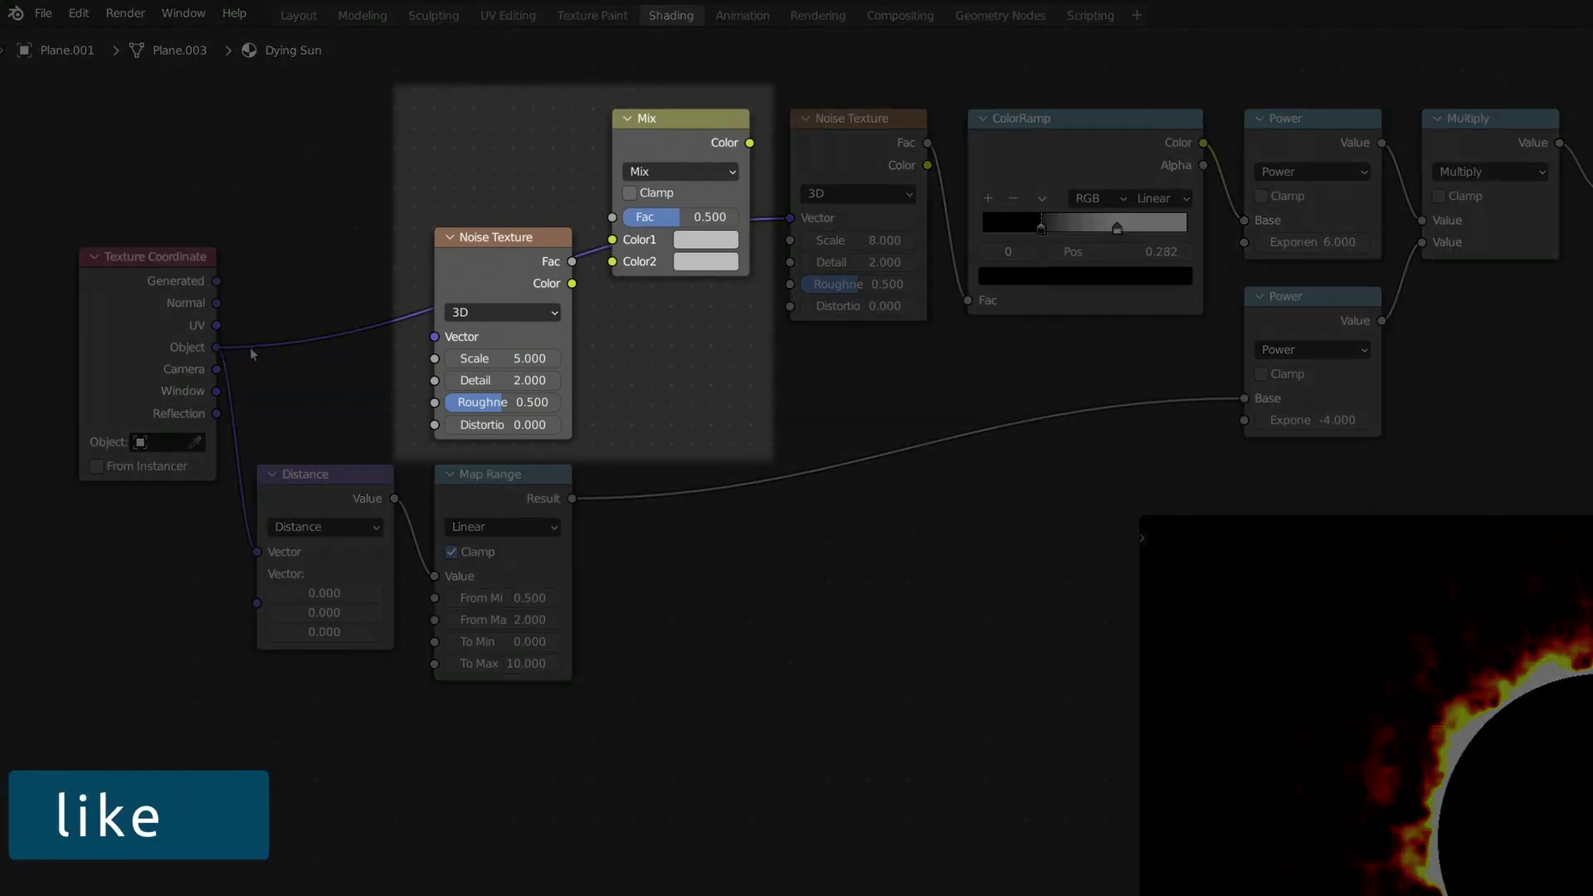
# - Mix the Object coordinates with the new noise's Color into the existing noise's Vector, and set the new noise's scale to 4
pyautogui.moveTo(217, 347); pyautogui.dragTo(613, 261)
pyautogui.moveTo(780, 209); pyautogui.dragTo(790, 218)
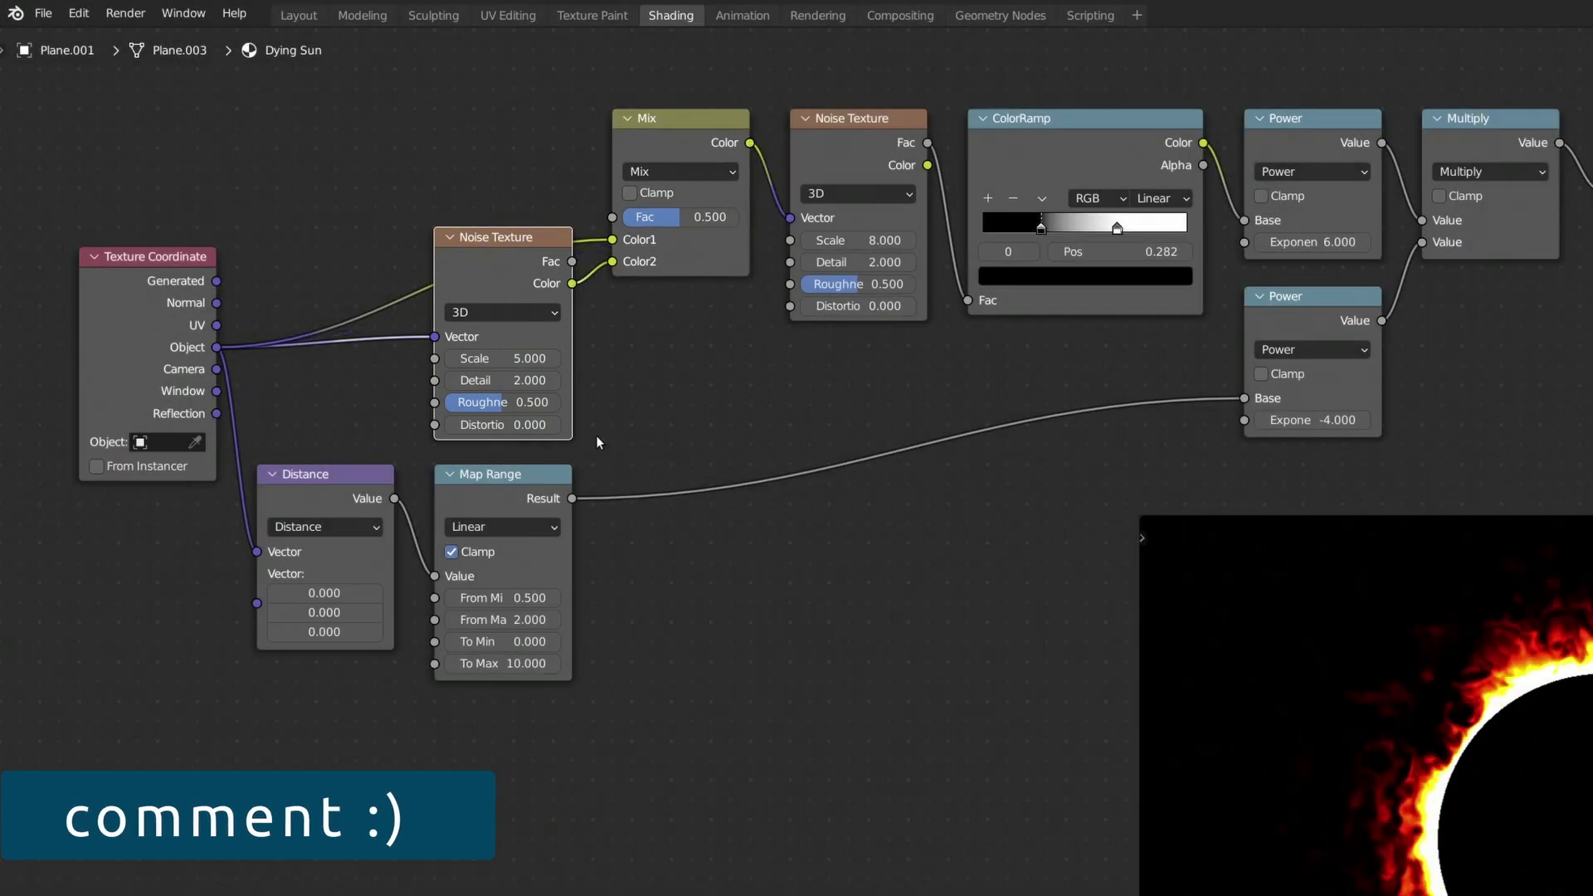
pyautogui.press('Return')
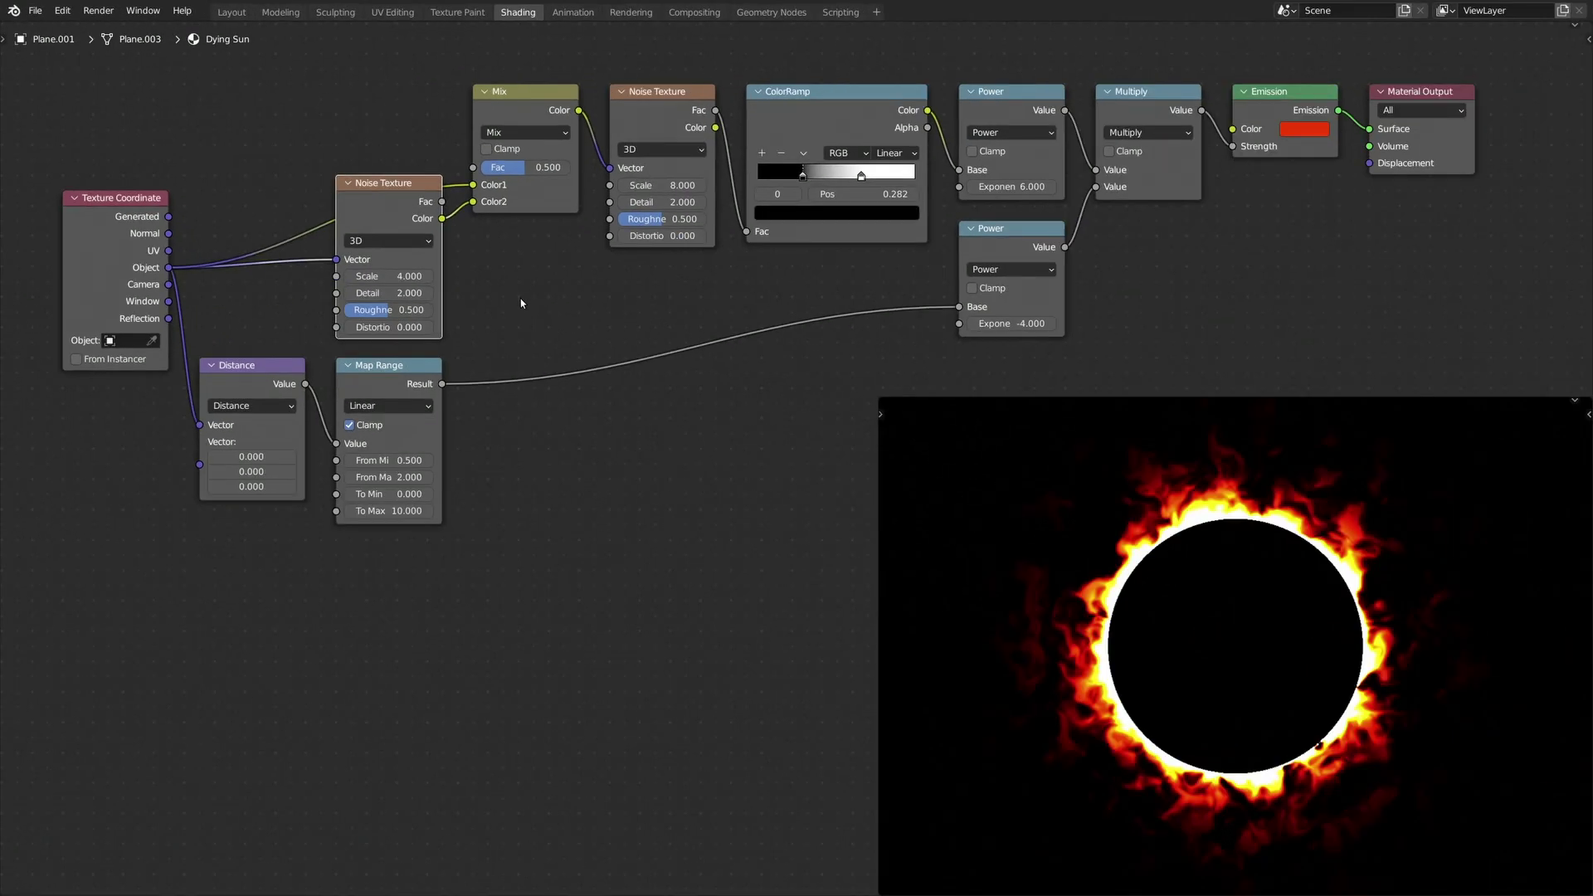
# - Try different offsets in the Distance node's second vector to shift the ring, and reset them to 0
pyautogui.moveTo(246, 458); pyautogui.dragTo(316, 457)
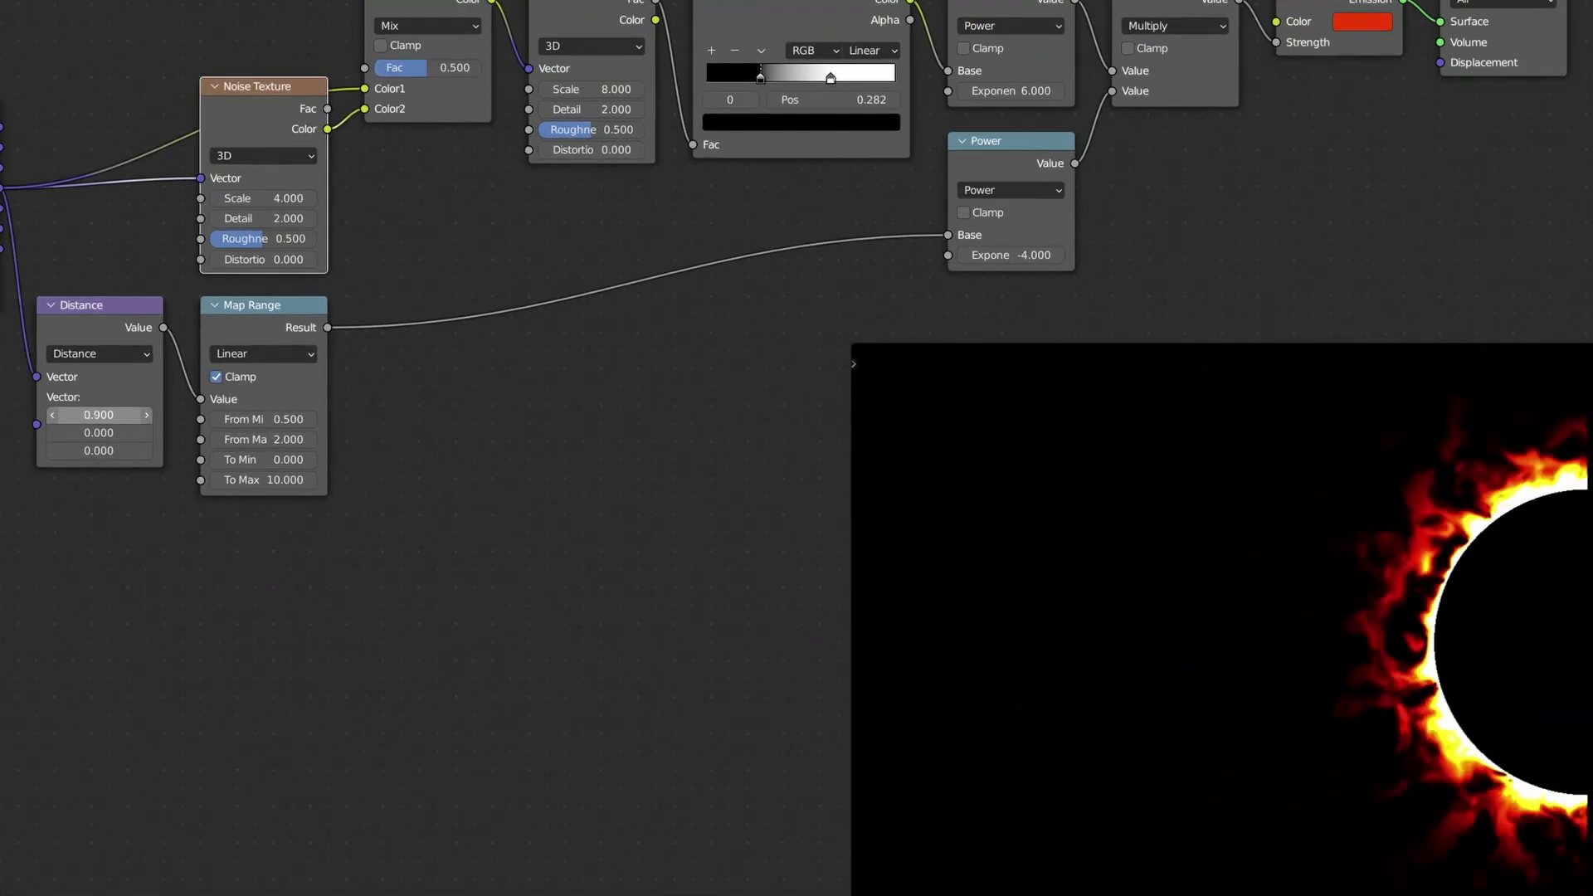
pyautogui.moveTo(98, 415)
pyautogui.mouseDown()
pyautogui.moveTo(29, 415)
pyautogui.moveTo(69, 415)
pyautogui.mouseUp()
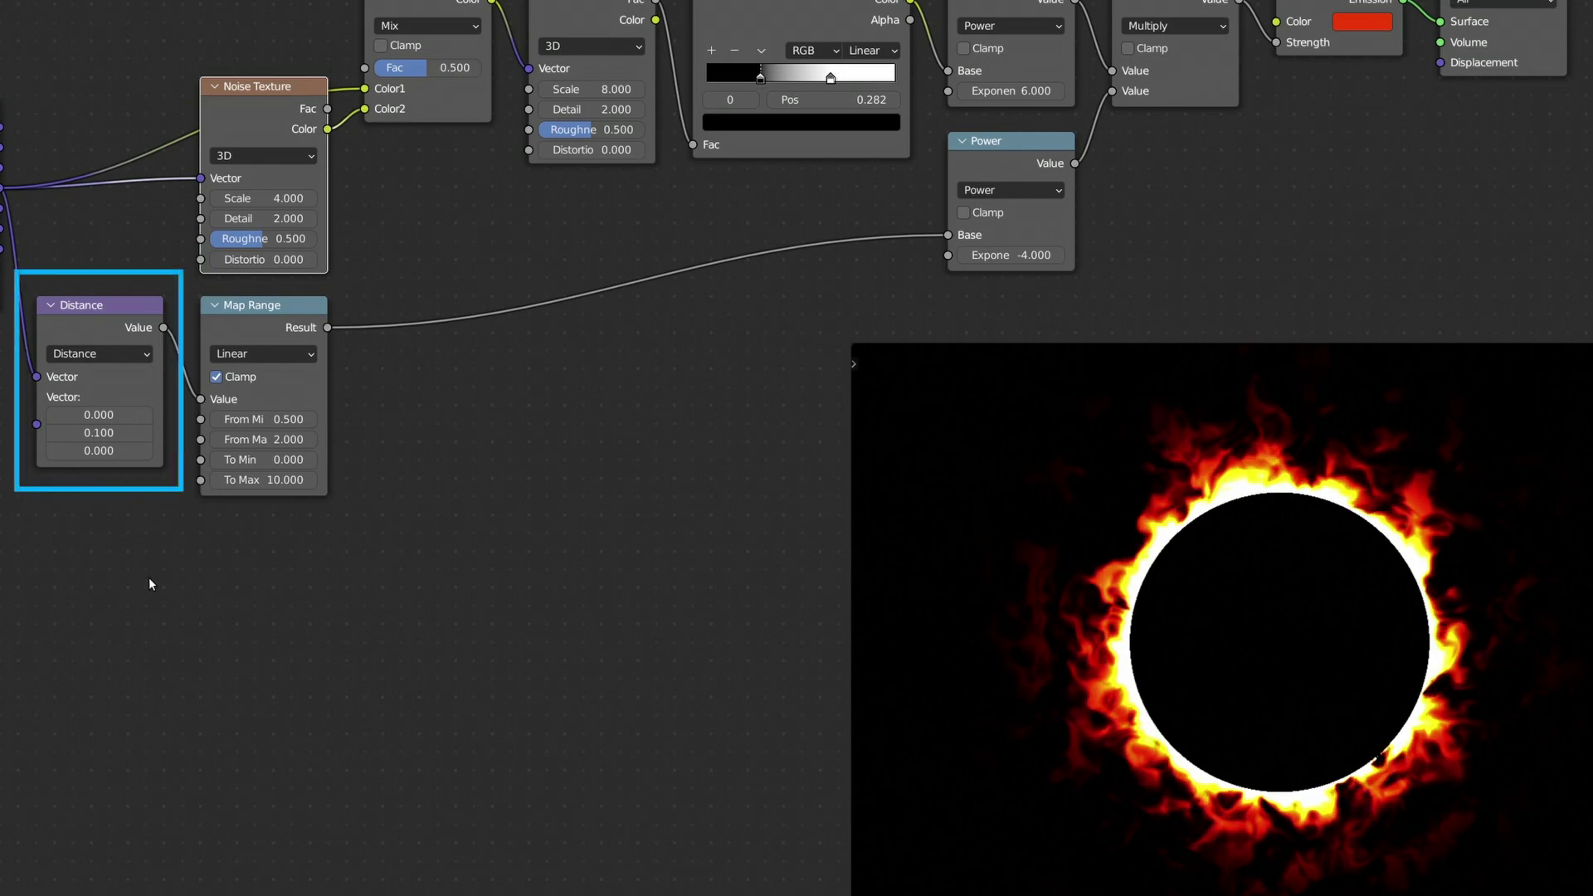
pyautogui.moveTo(99, 450)
pyautogui.mouseDown()
pyautogui.moveTo(145, 451)
pyautogui.moveTo(49, 451)
pyautogui.moveTo(99, 450)
pyautogui.mouseUp()
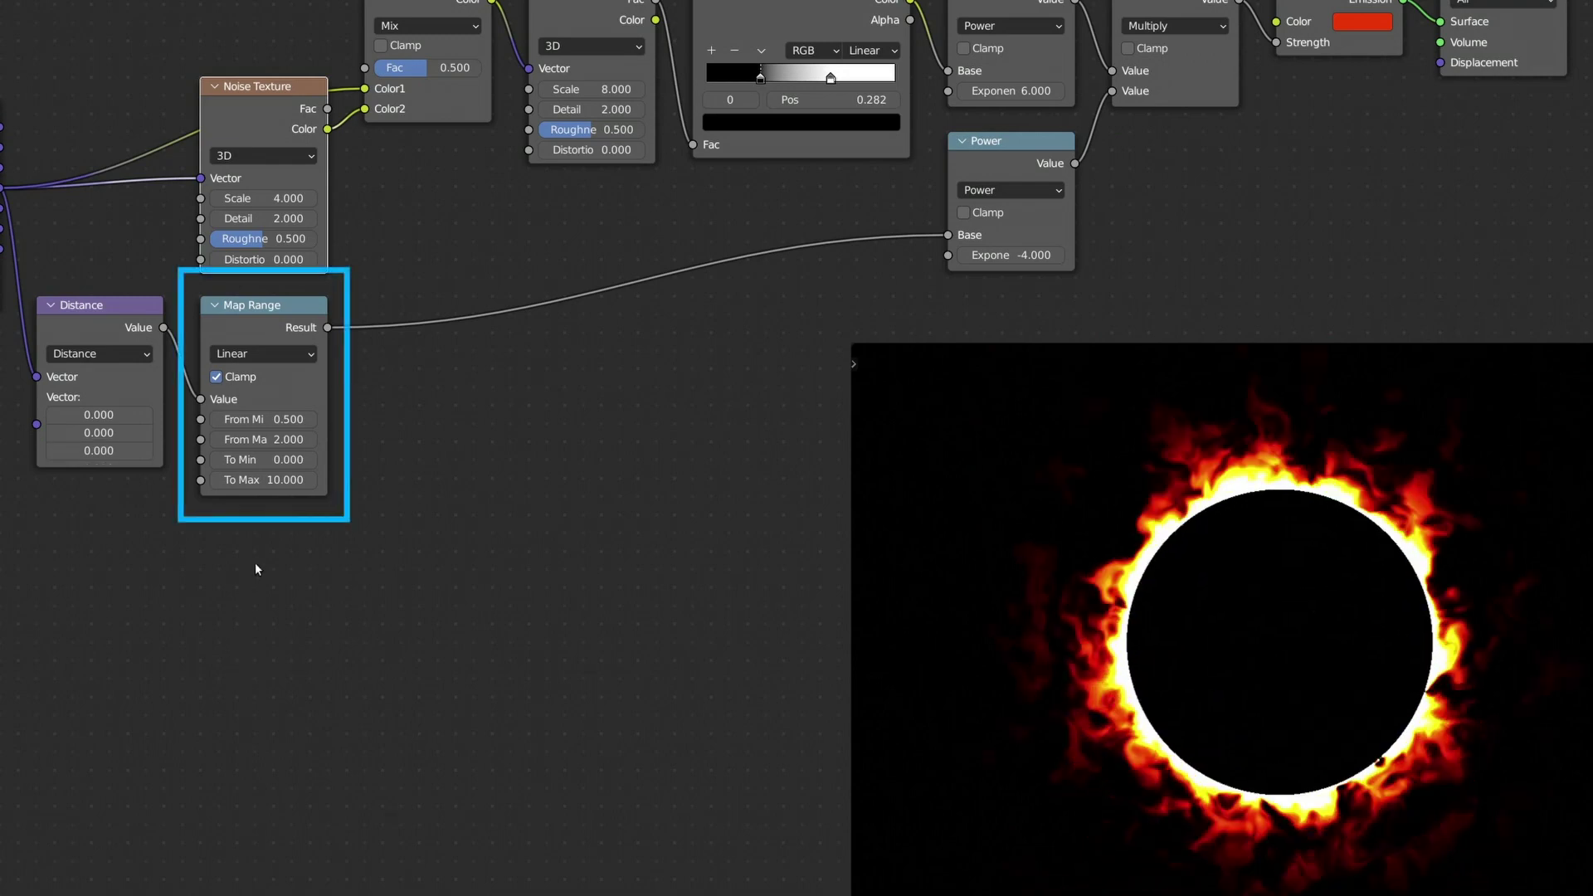
# - Try other From Min and From Max values in the Map Range node, restore them, and open the Emission color
pyautogui.moveTo(263, 419)
pyautogui.mouseDown()
pyautogui.moveTo(304, 419)
pyautogui.moveTo(239, 420)
pyautogui.moveTo(341, 439)
pyautogui.moveTo(240, 439)
pyautogui.mouseUp()
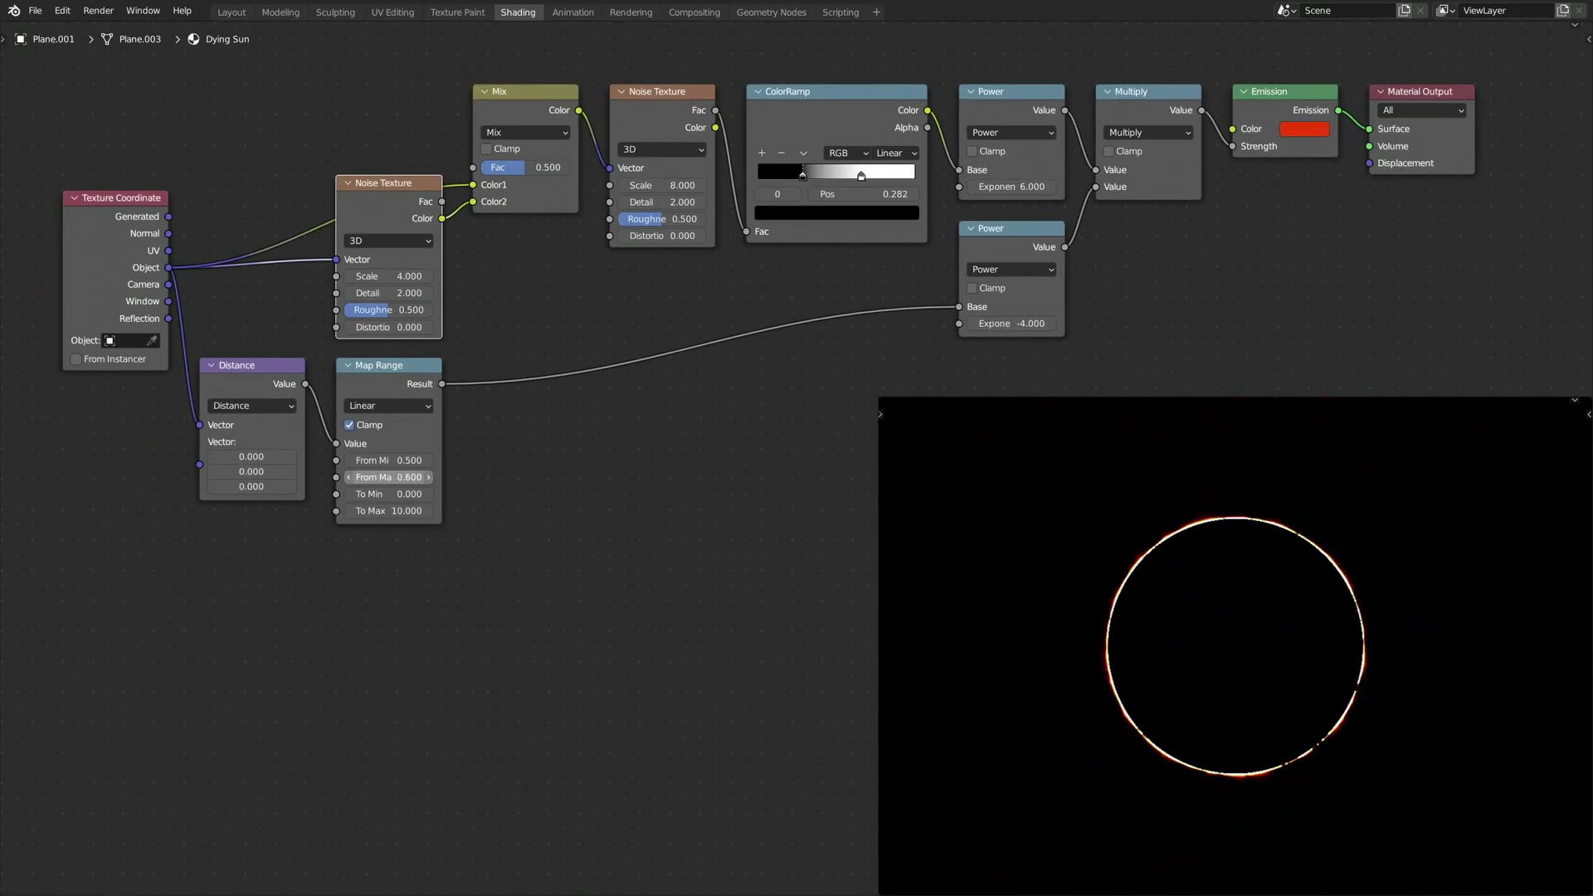
pyautogui.moveTo(388, 477)
pyautogui.mouseDown()
pyautogui.moveTo(440, 477)
pyautogui.moveTo(415, 477)
pyautogui.mouseUp()
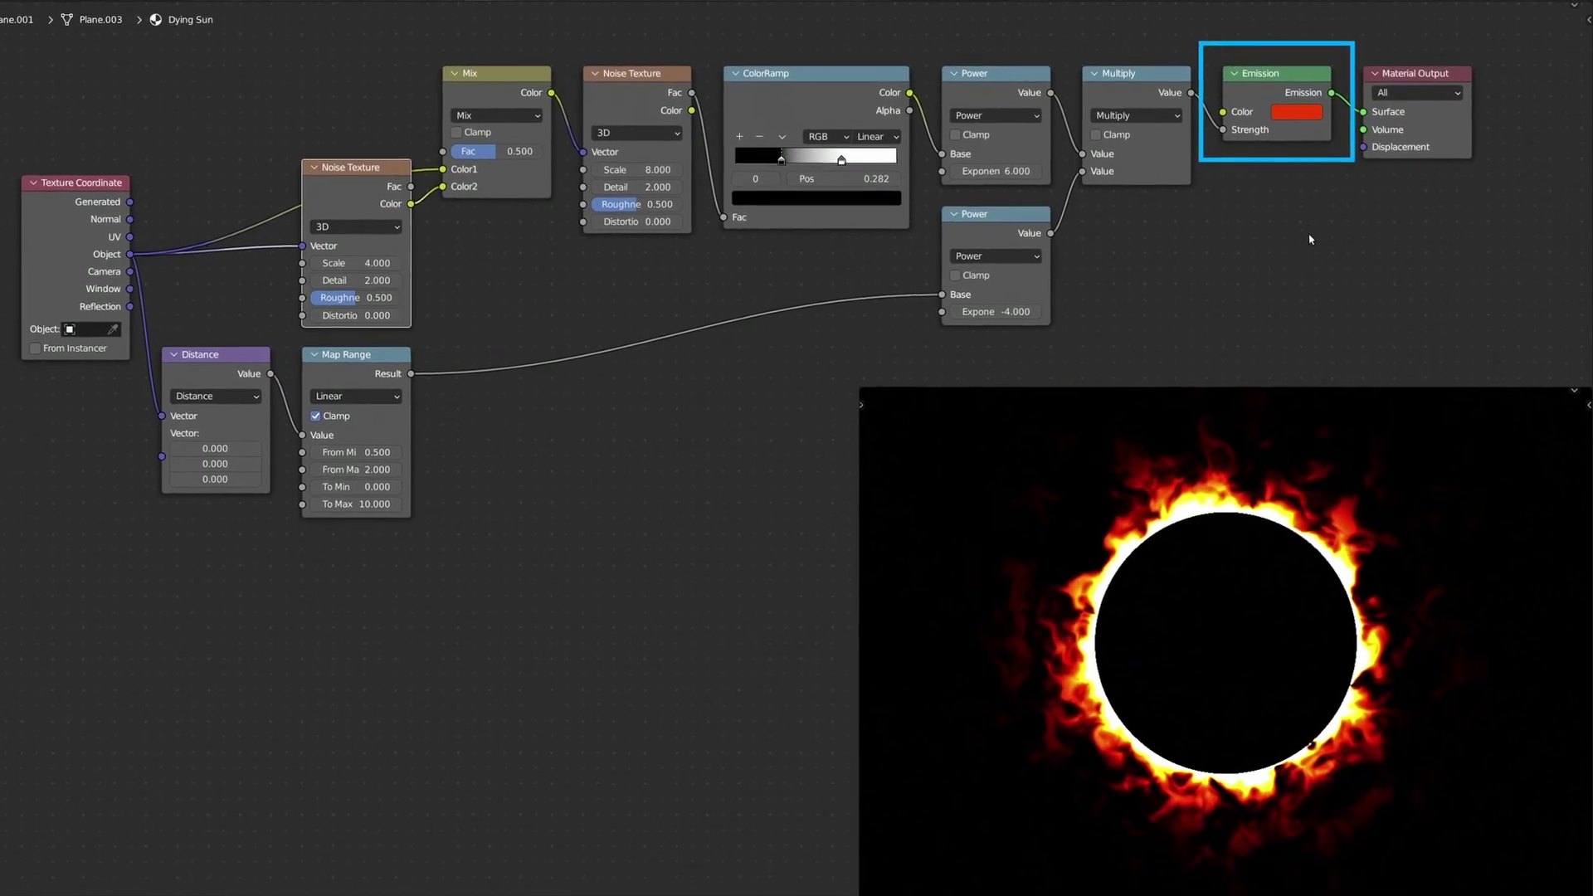
pyautogui.click(1296, 112)
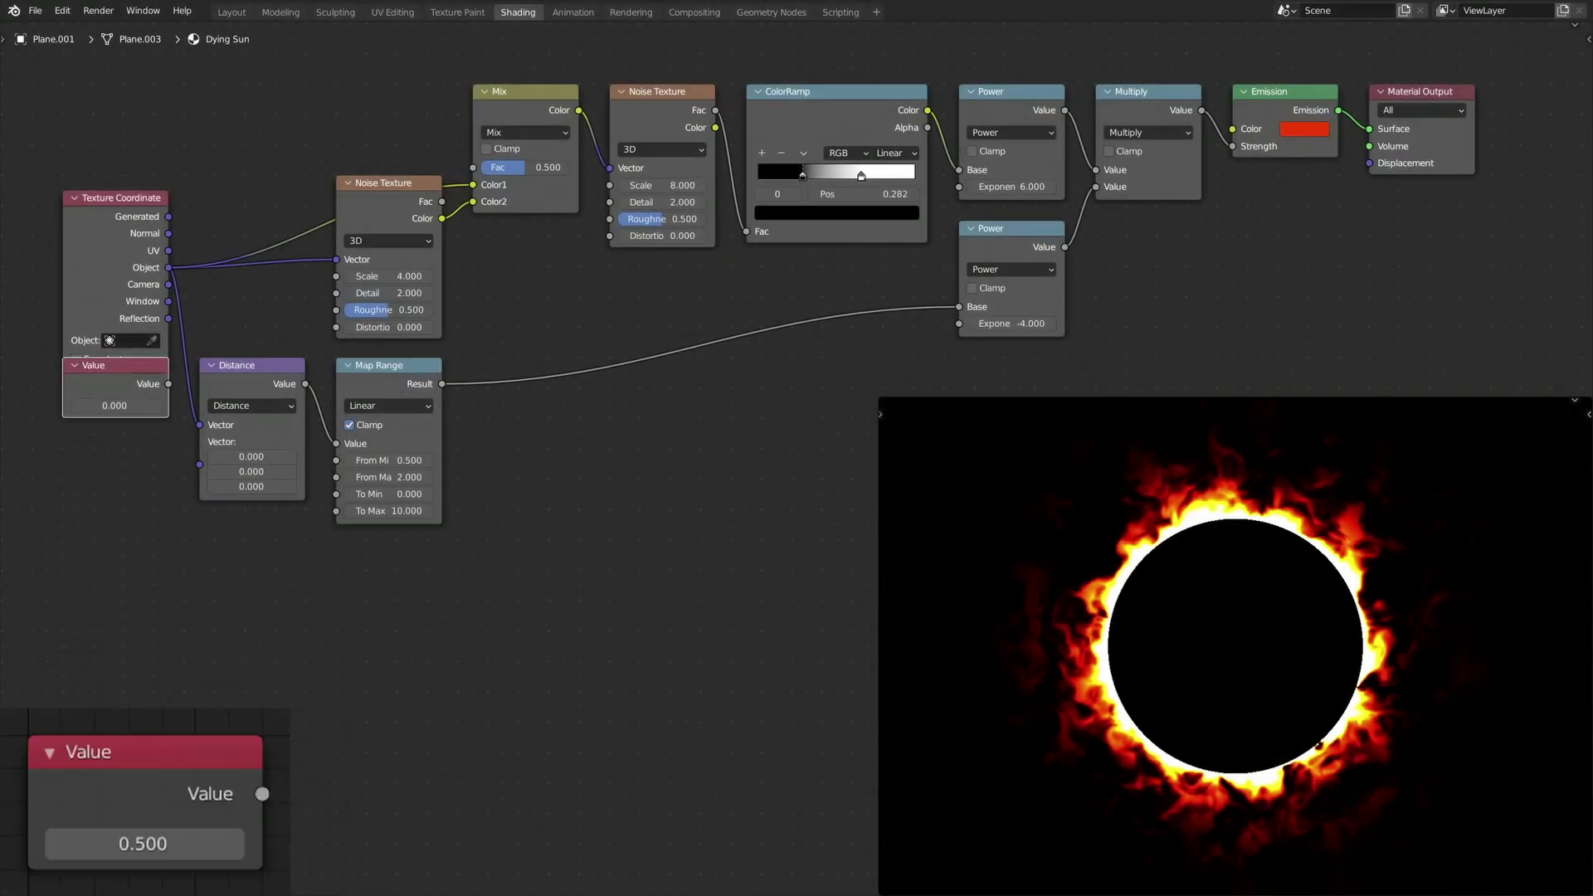
# - Feed a new Value node and the Object coordinates into a Multiply Add vector node, and link its output to the new noise and Mix
pyautogui.moveTo(112, 129); pyautogui.dragTo(108, 98)
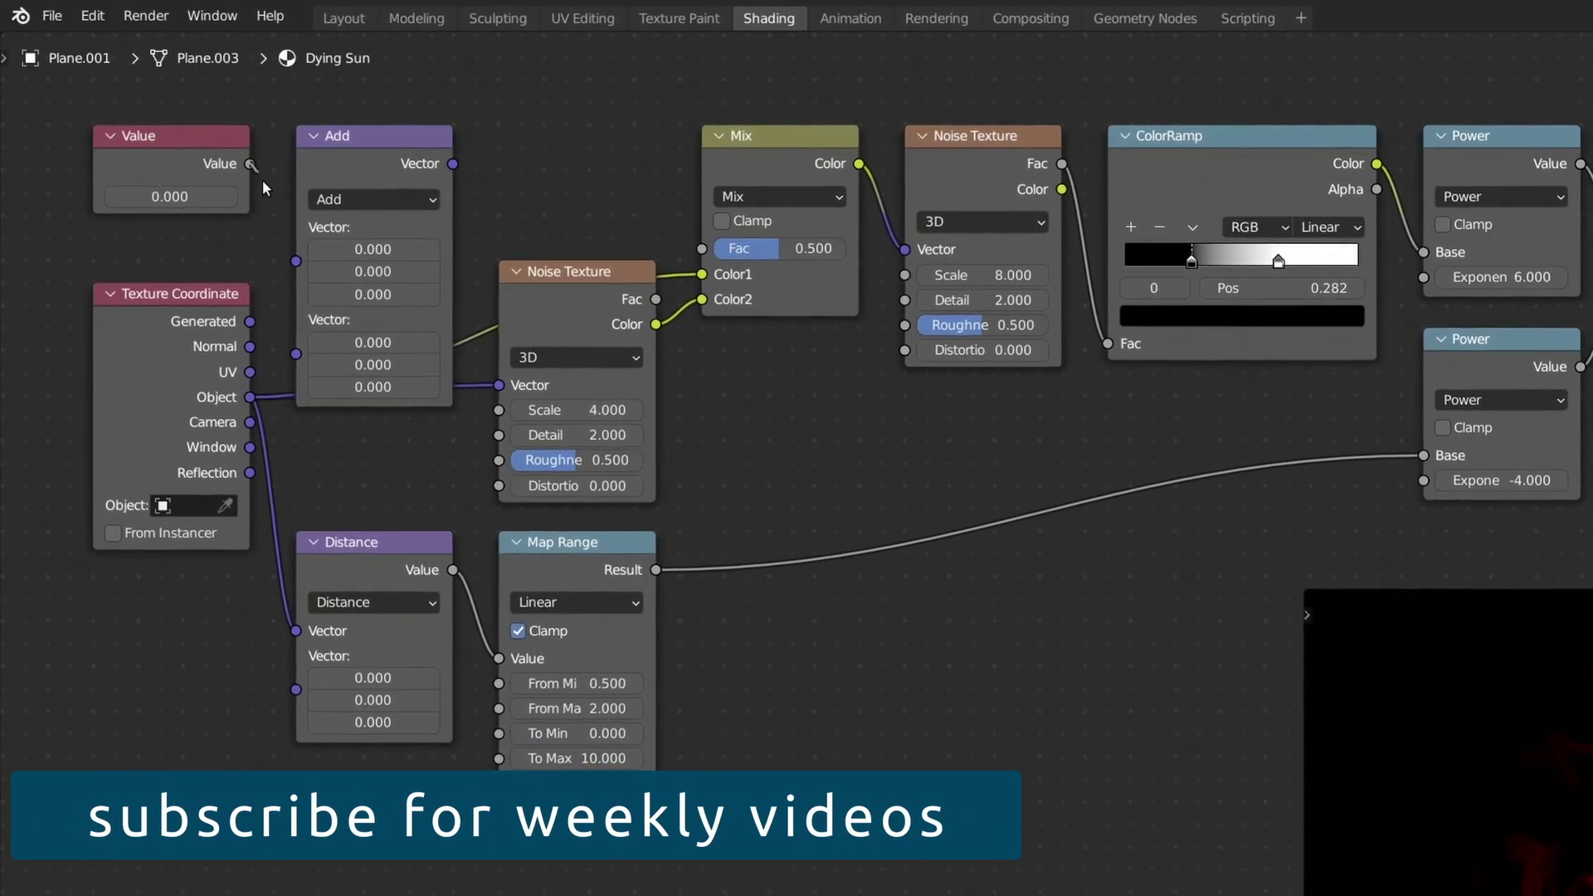
pyautogui.moveTo(251, 164); pyautogui.dragTo(289, 254)
pyautogui.click(348, 199)
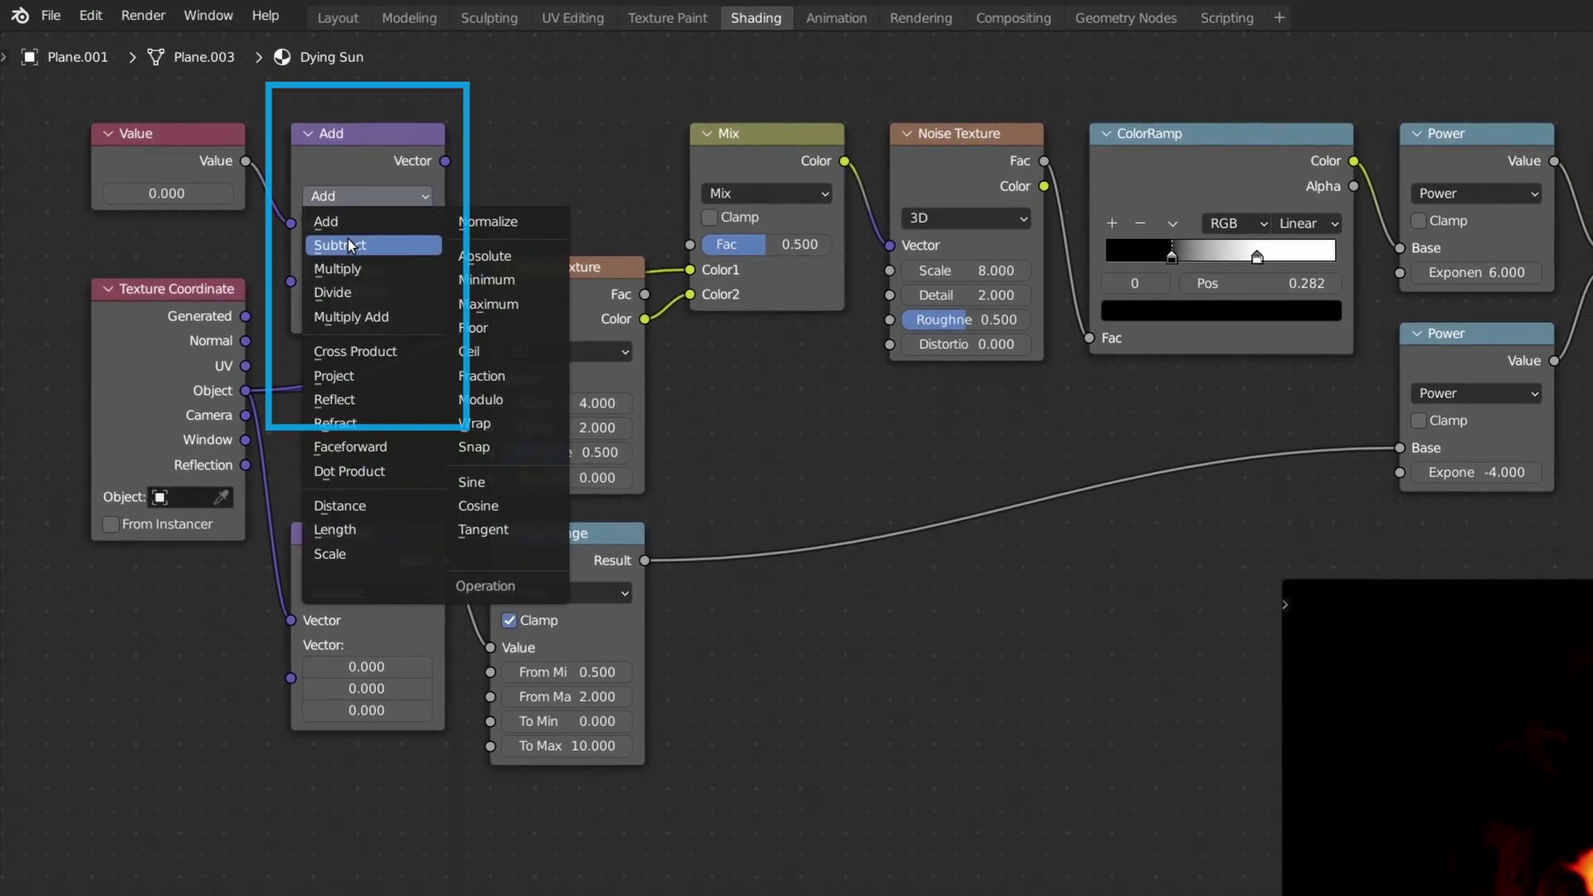
pyautogui.click(345, 314)
pyautogui.moveTo(242, 385); pyautogui.dragTo(287, 335)
pyautogui.moveTo(439, 159); pyautogui.dragTo(476, 366)
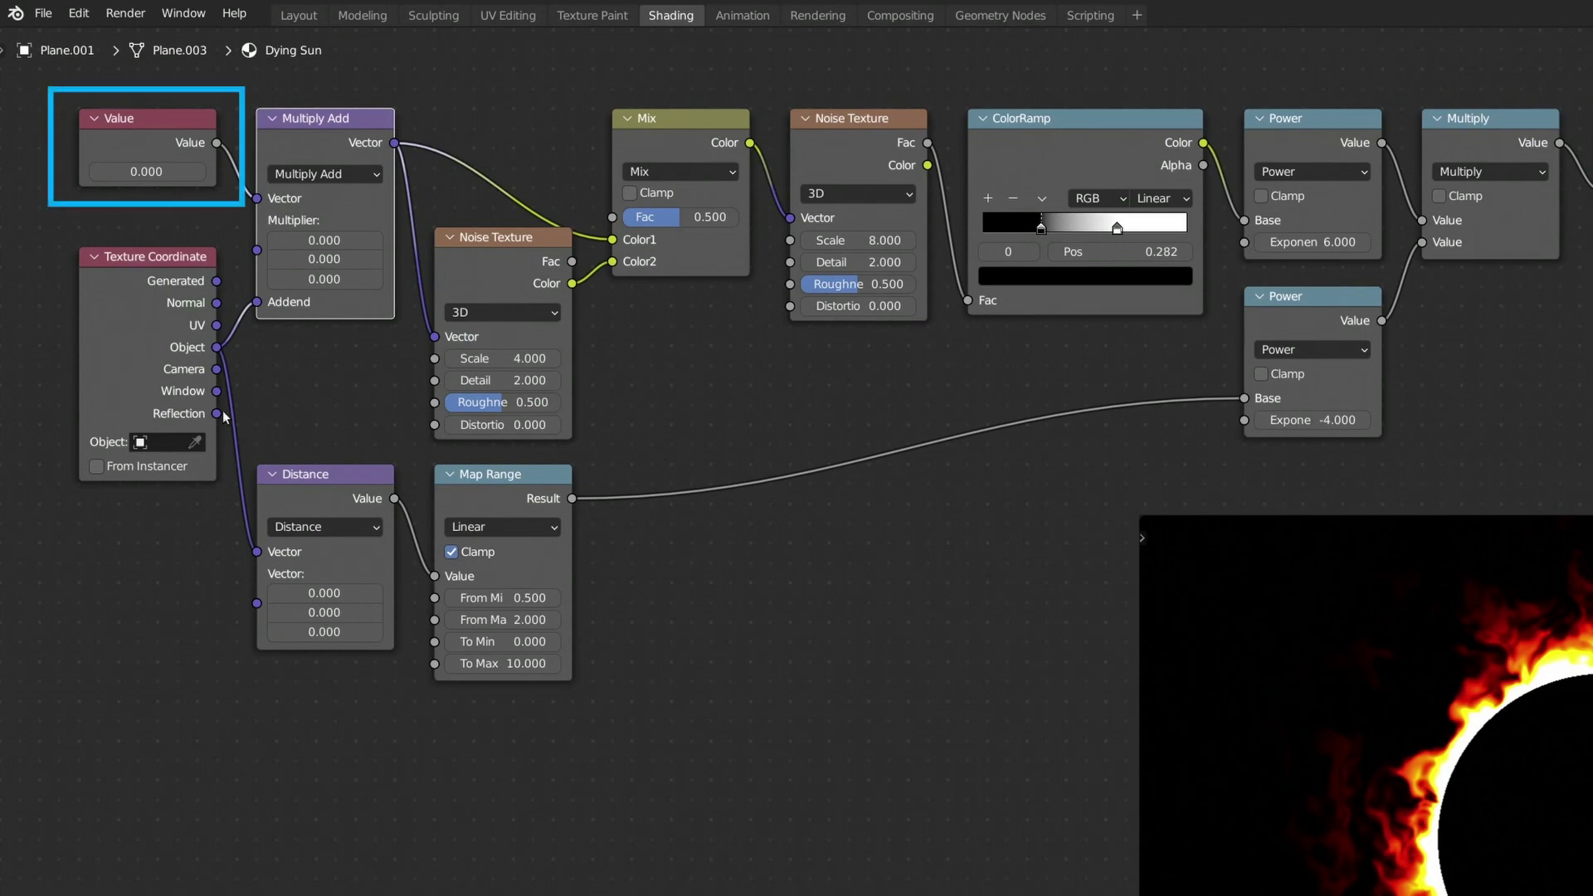
# - Drive the Value node with #frame and set the Multiply Add multiplier's Y to 0.001 and Z to -0.001
pyautogui.write('#fra')
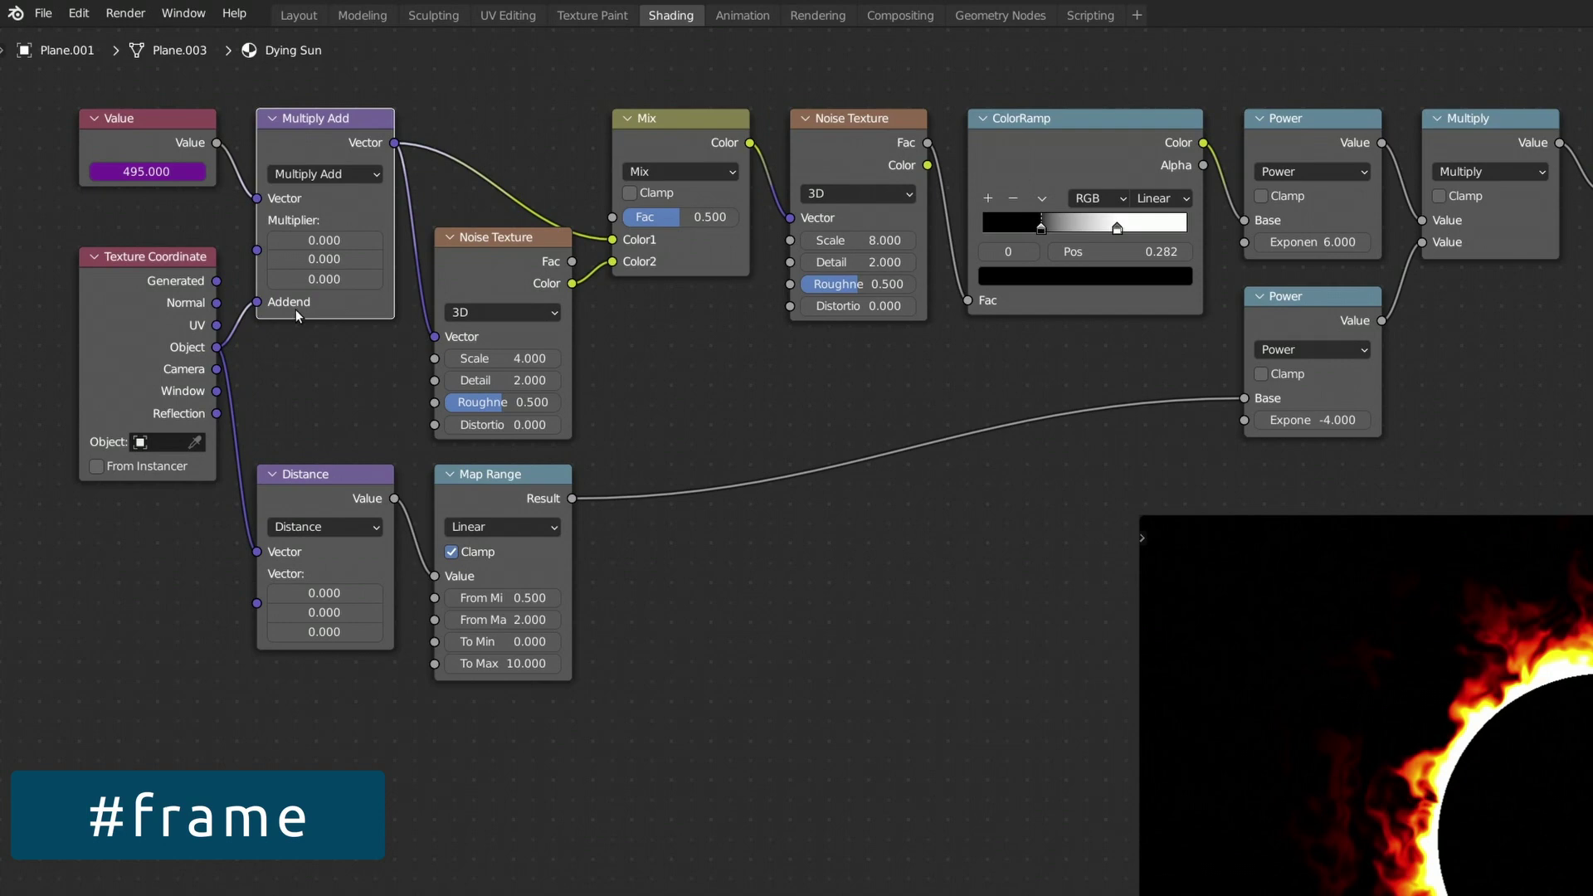
pyautogui.write('0.00')
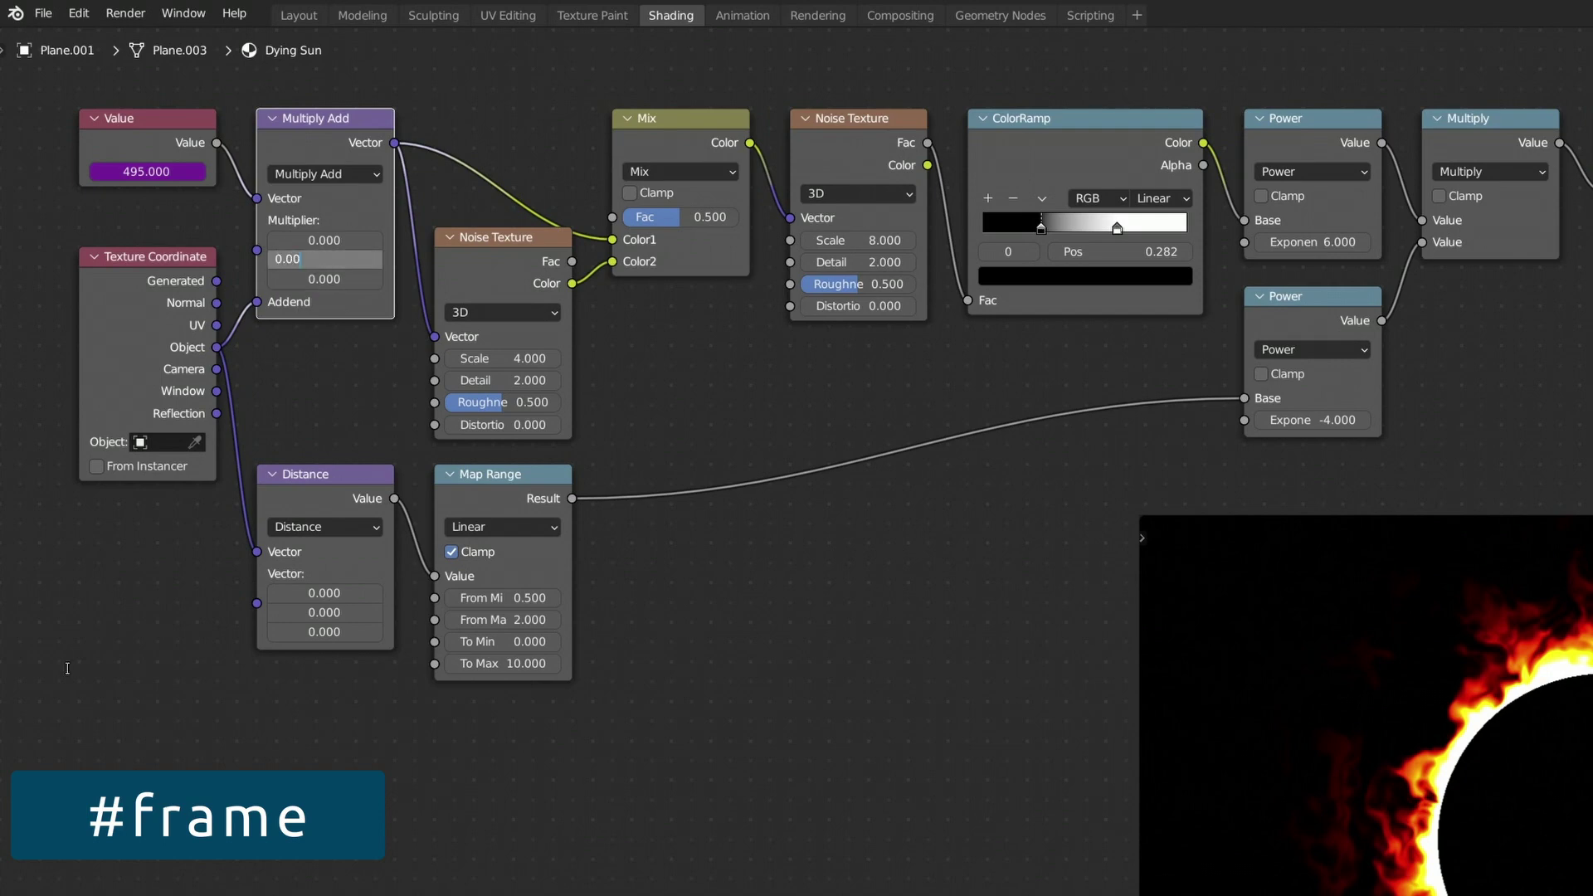
pyautogui.write('1')
pyautogui.press('Tab')
pyautogui.write('0.00')
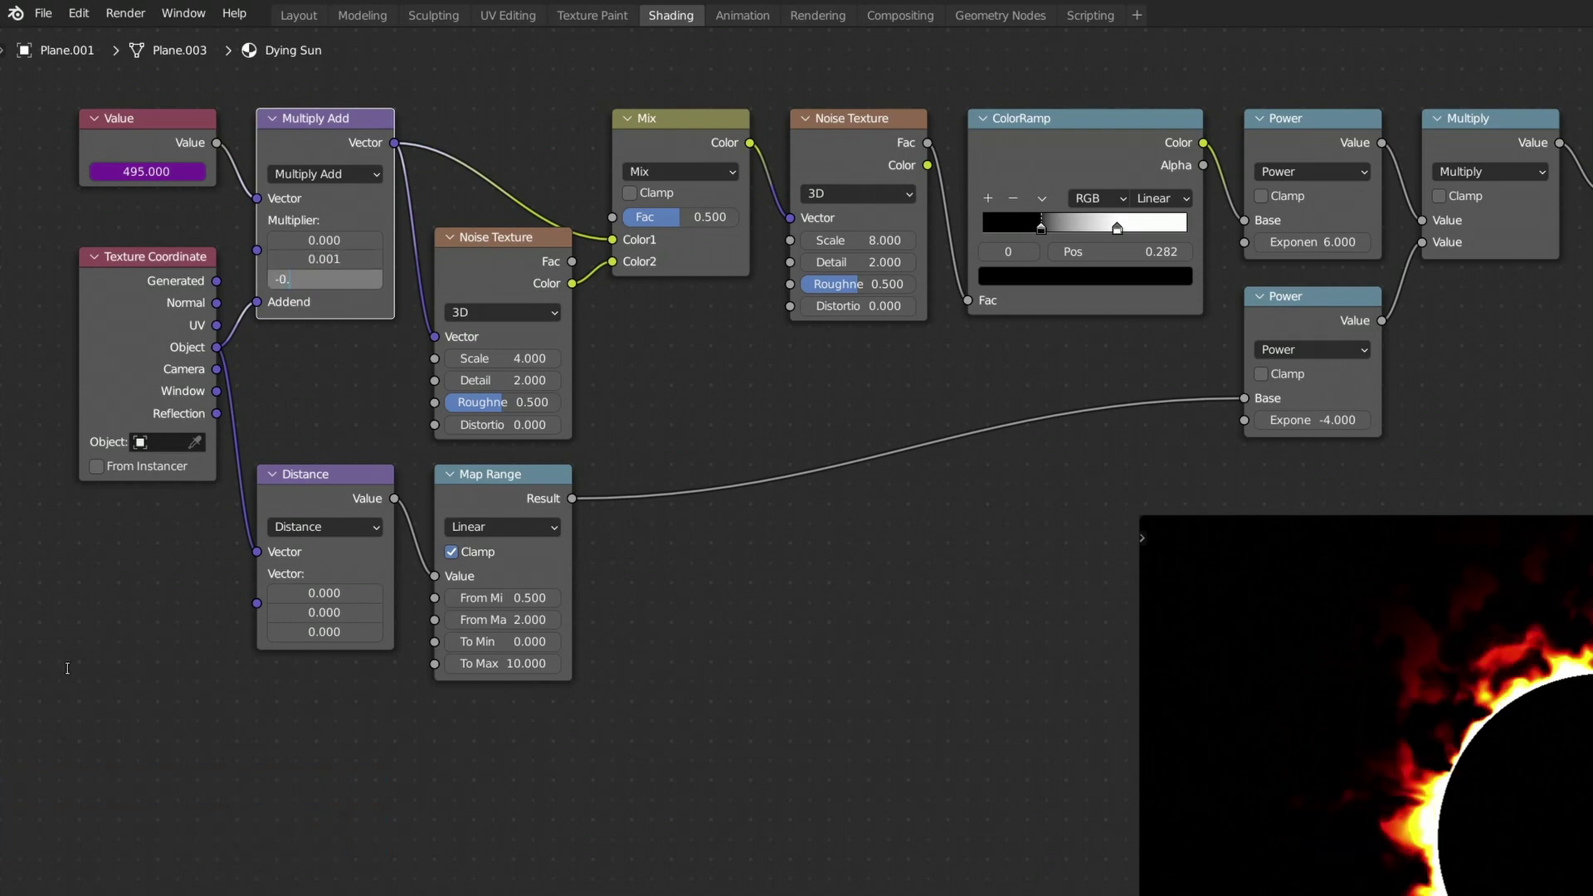
pyautogui.write('1')
pyautogui.press('Return')
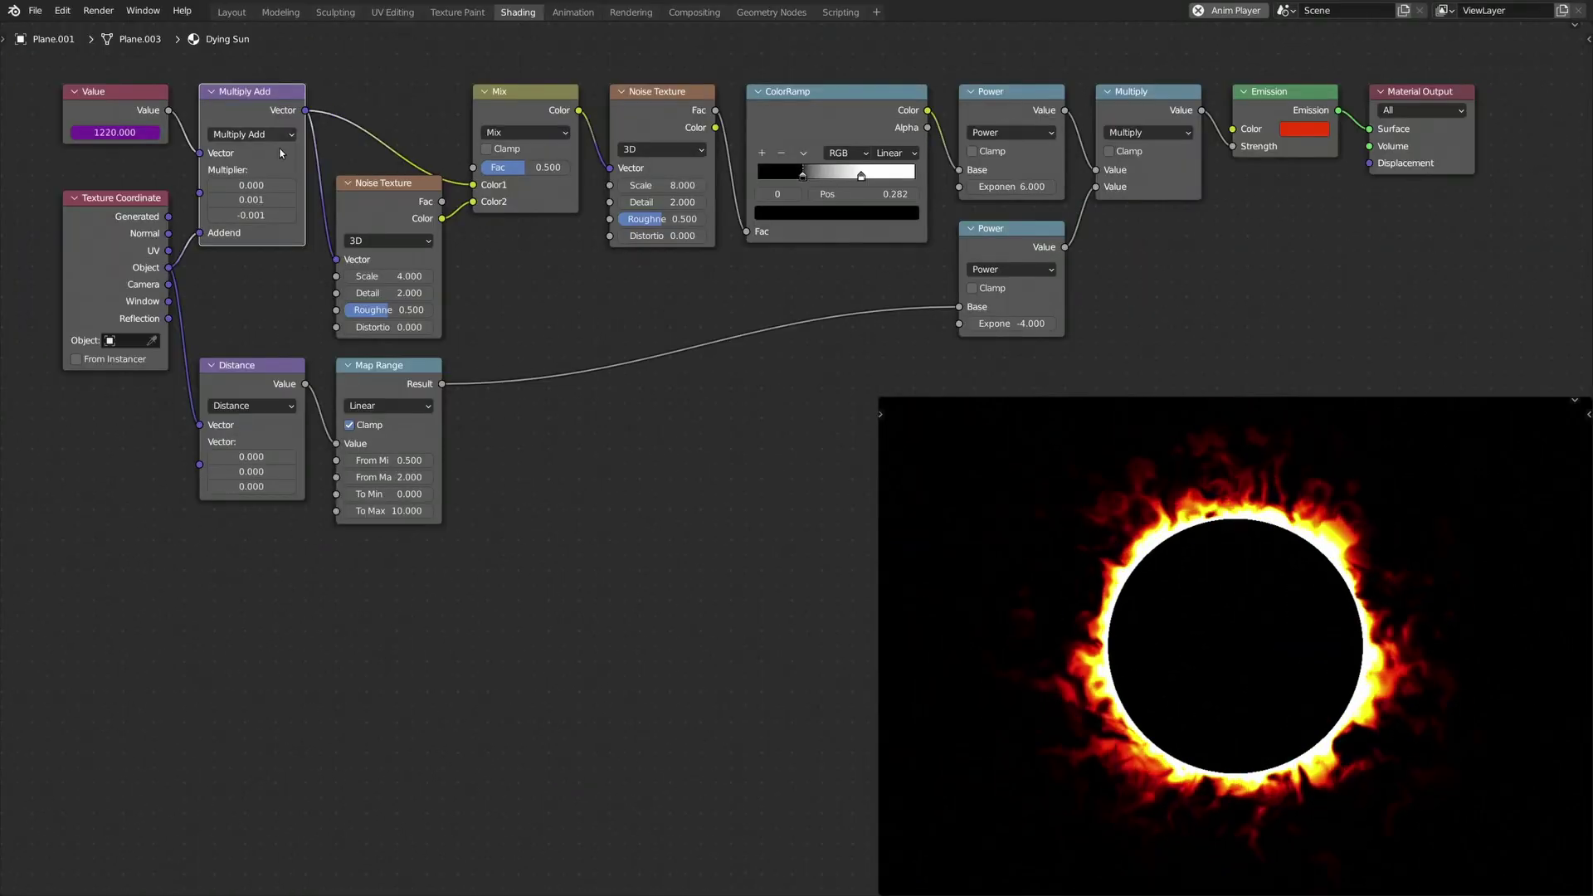
# - Set the Multiply Add multiplier's Y to 0.002 and Z to -0.002 to speed up the animation
pyautogui.write('0.001')
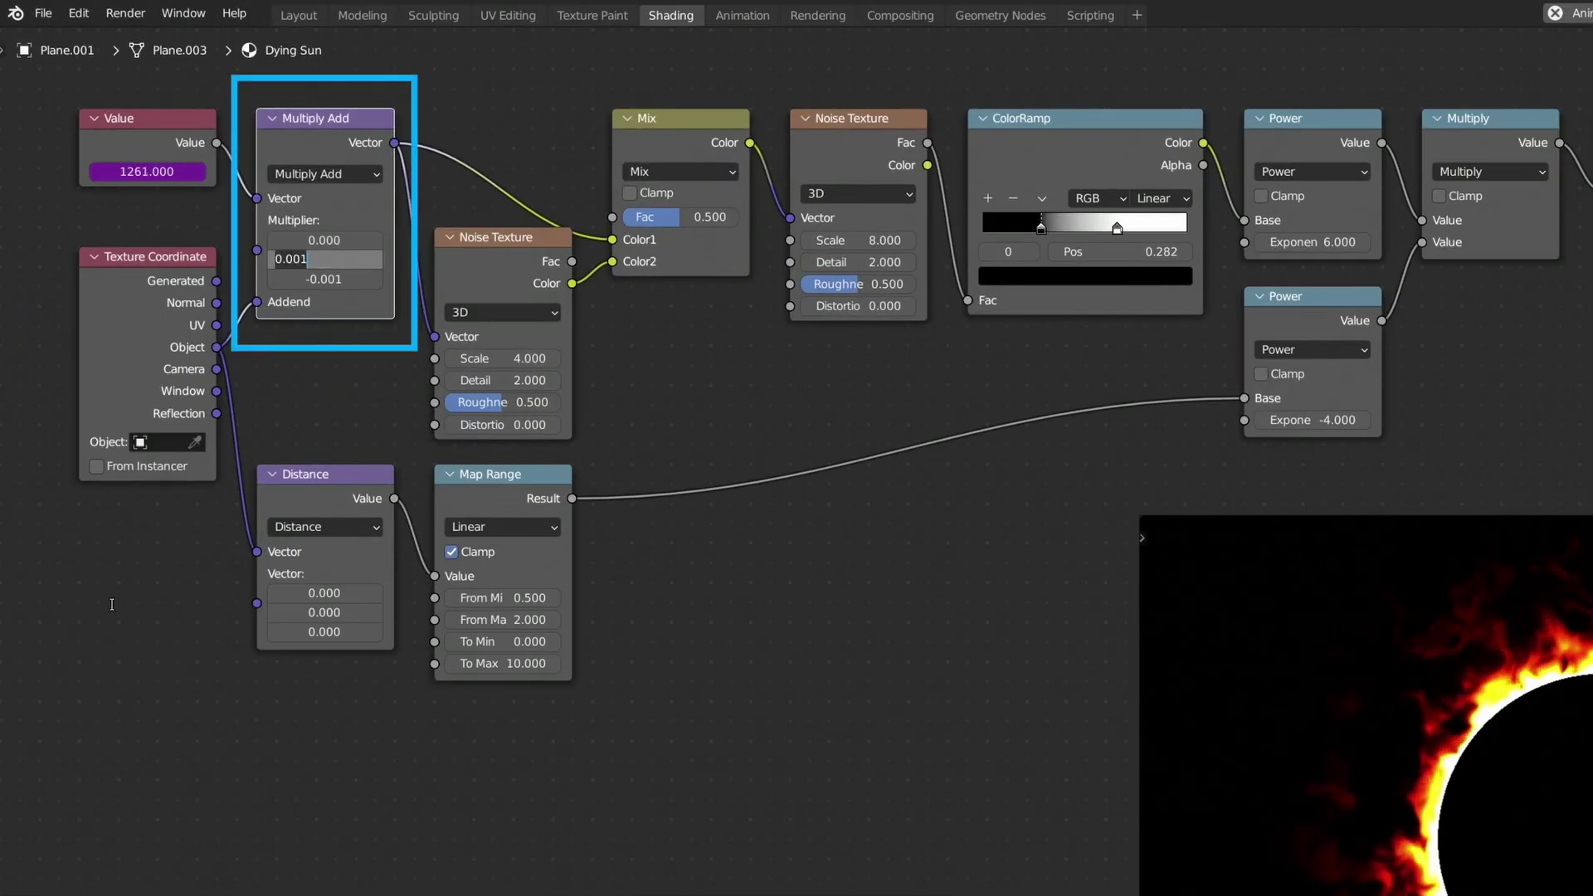
pyautogui.write('0.00')
pyautogui.write('2')
pyautogui.press('Tab')
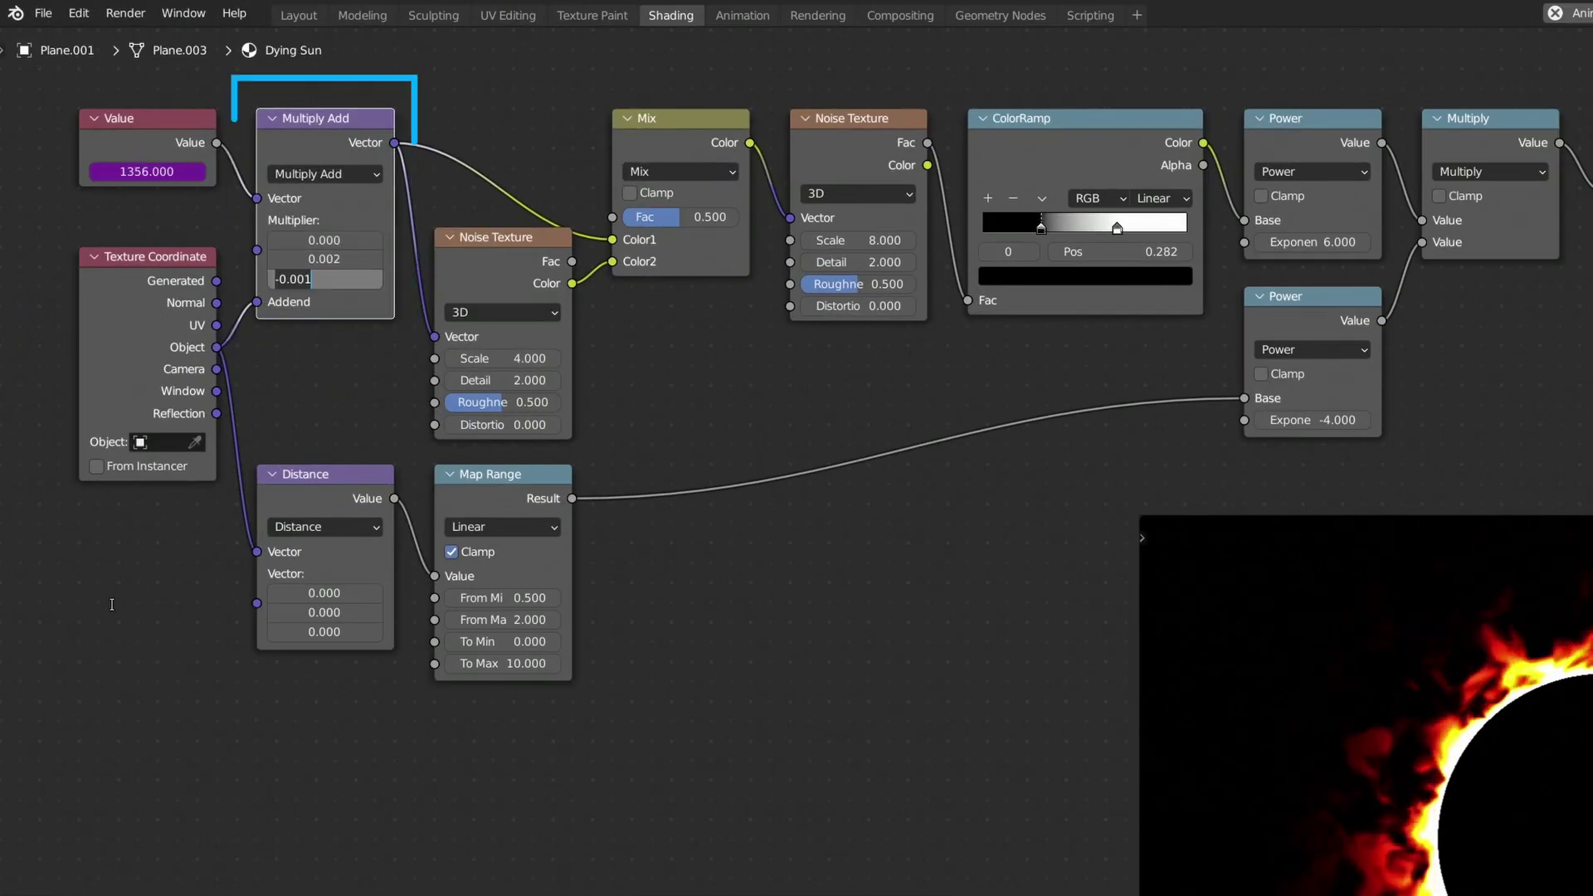
pyautogui.write('-')
pyautogui.write('0.')
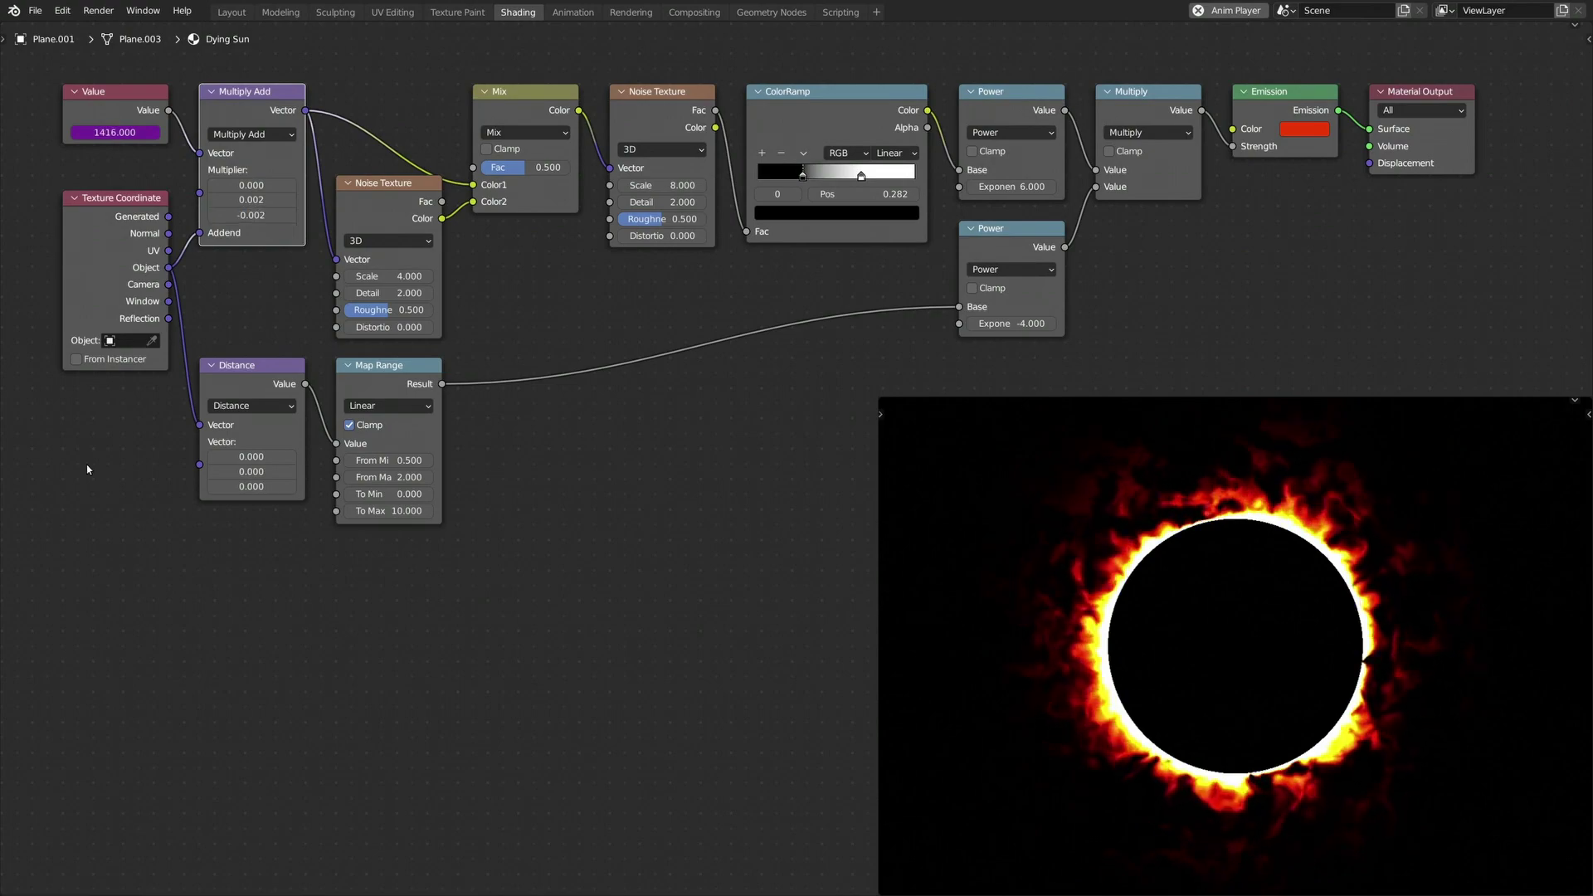